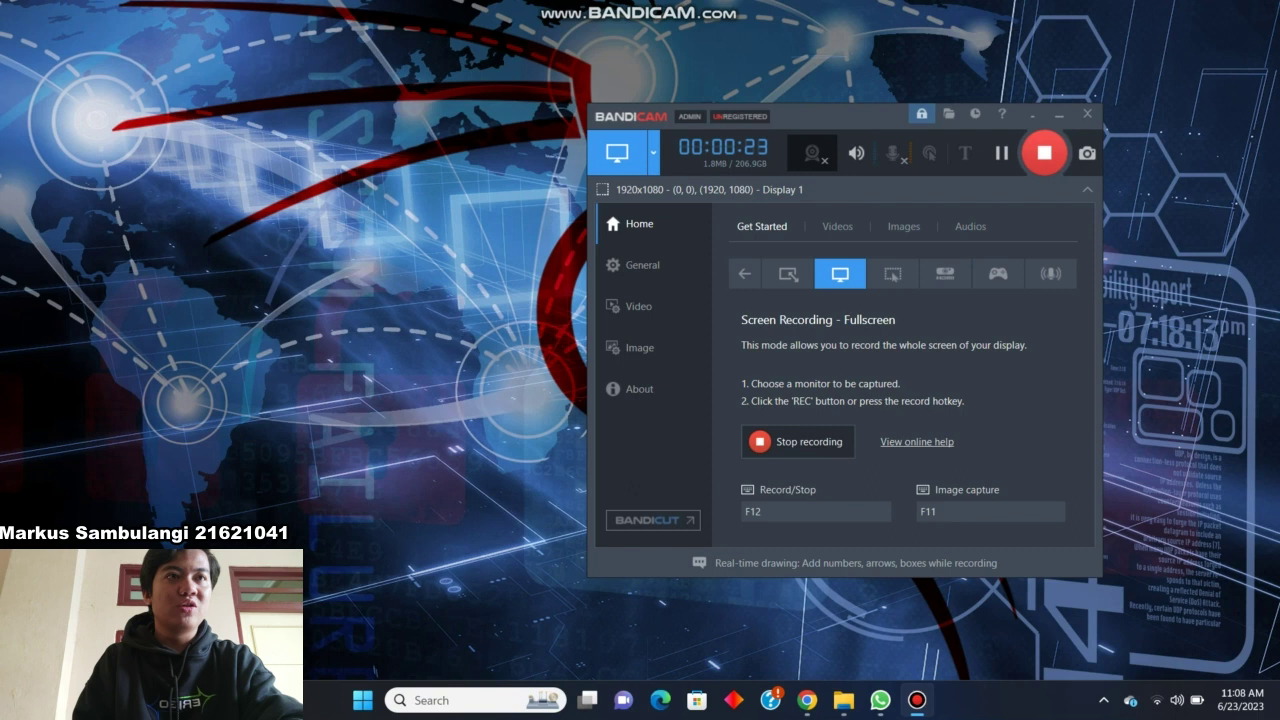
Bring the browser showing the VirtualBox 7.0.8 download page to the front.
click(807, 700)
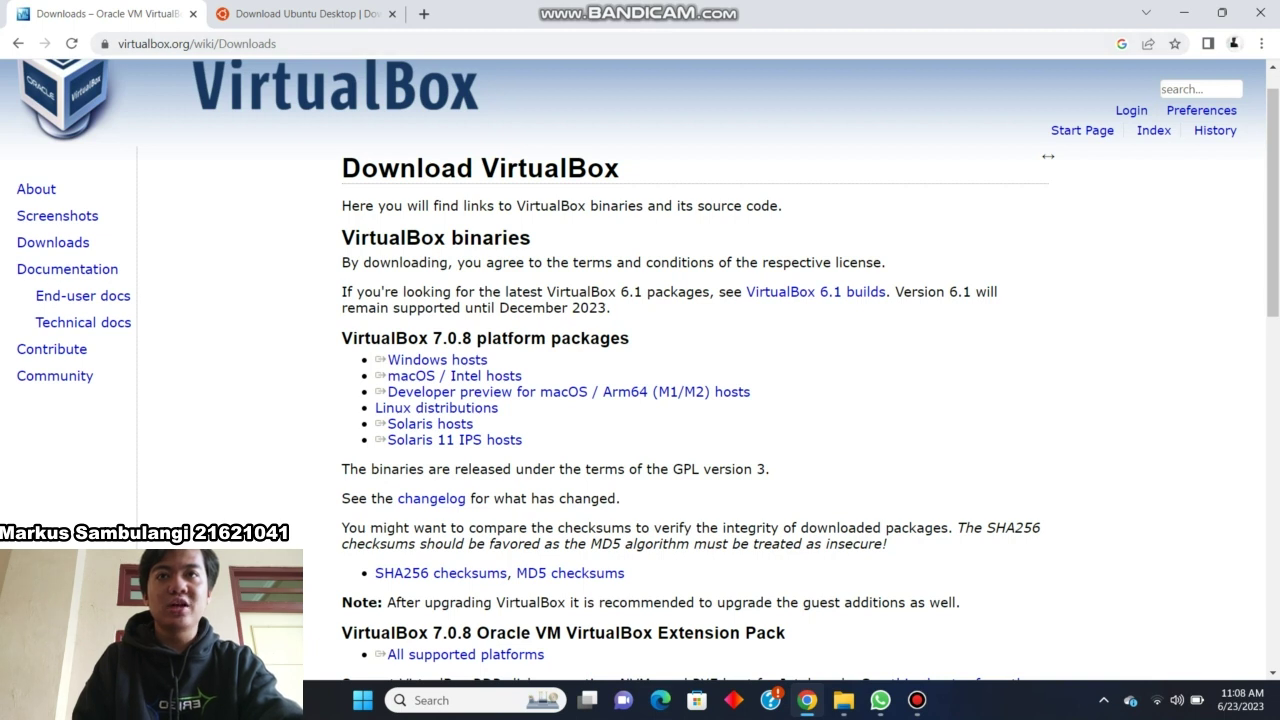
Highlight the Windows hosts package, view the Ubuntu 22.04.2 download page, then open the Downloads folder.
double_click(384, 342)
triple_click(390, 357)
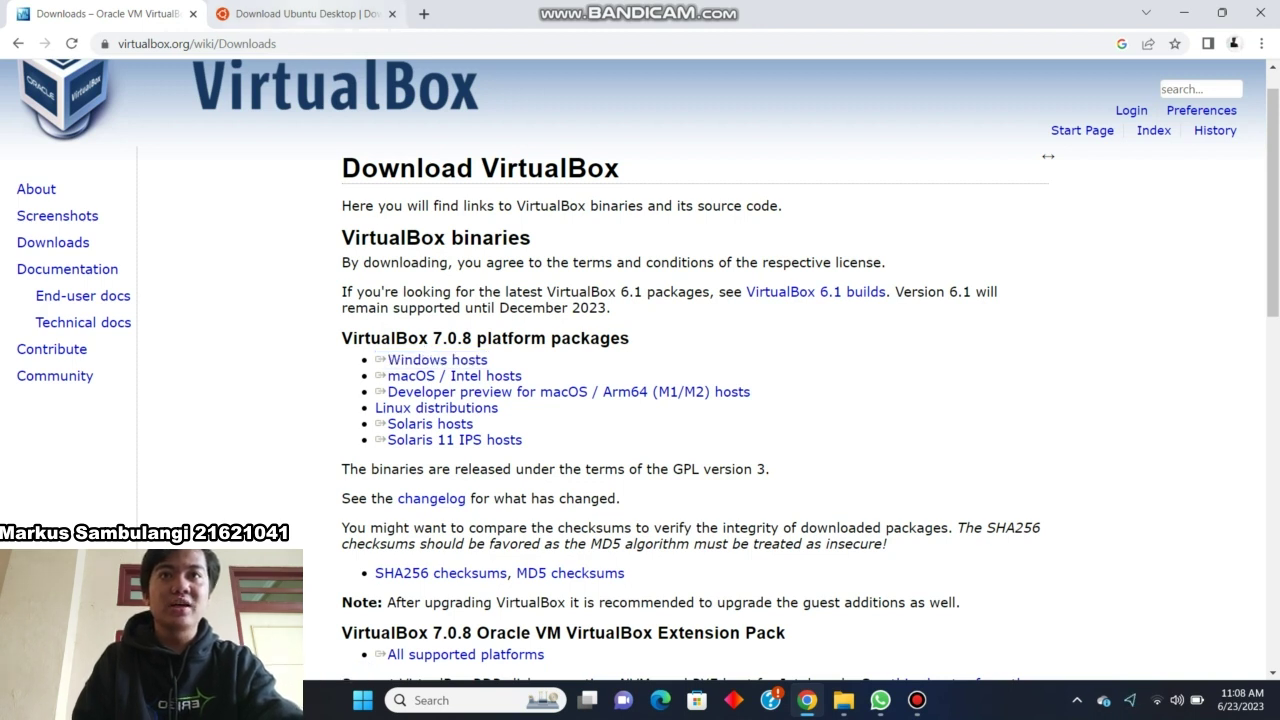
click(300, 14)
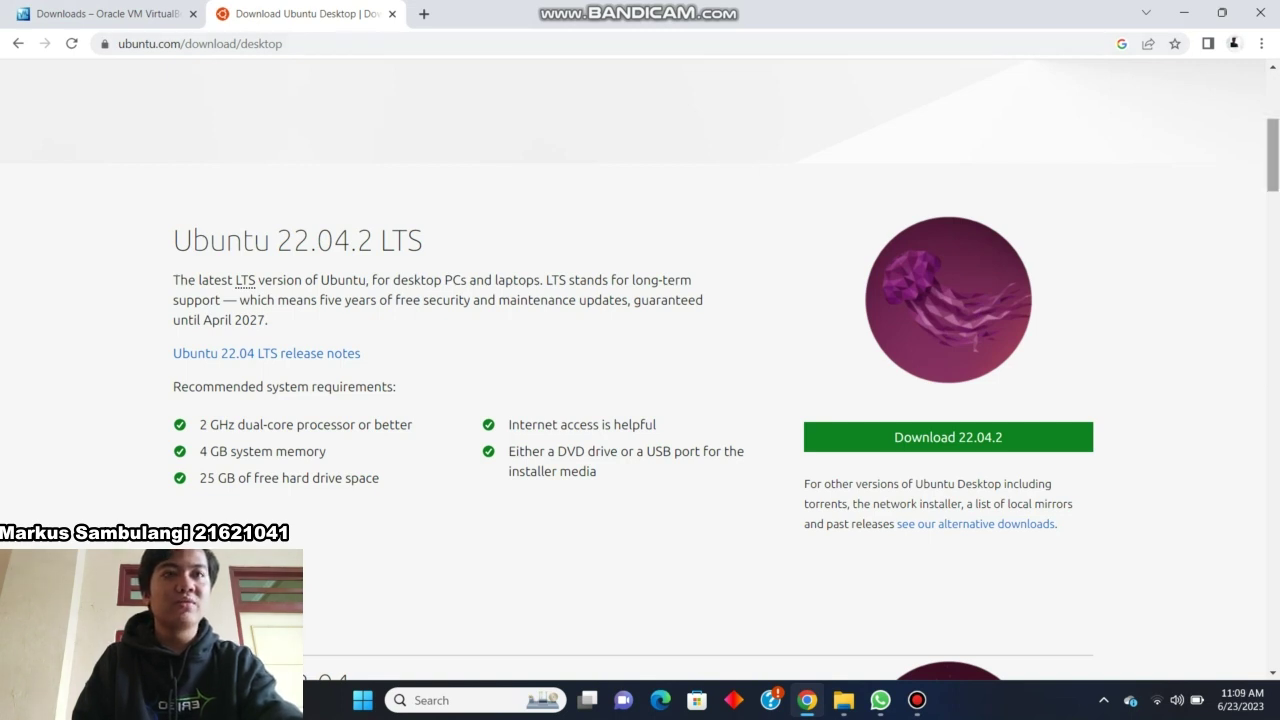
scroll(640, 360, down, 5)
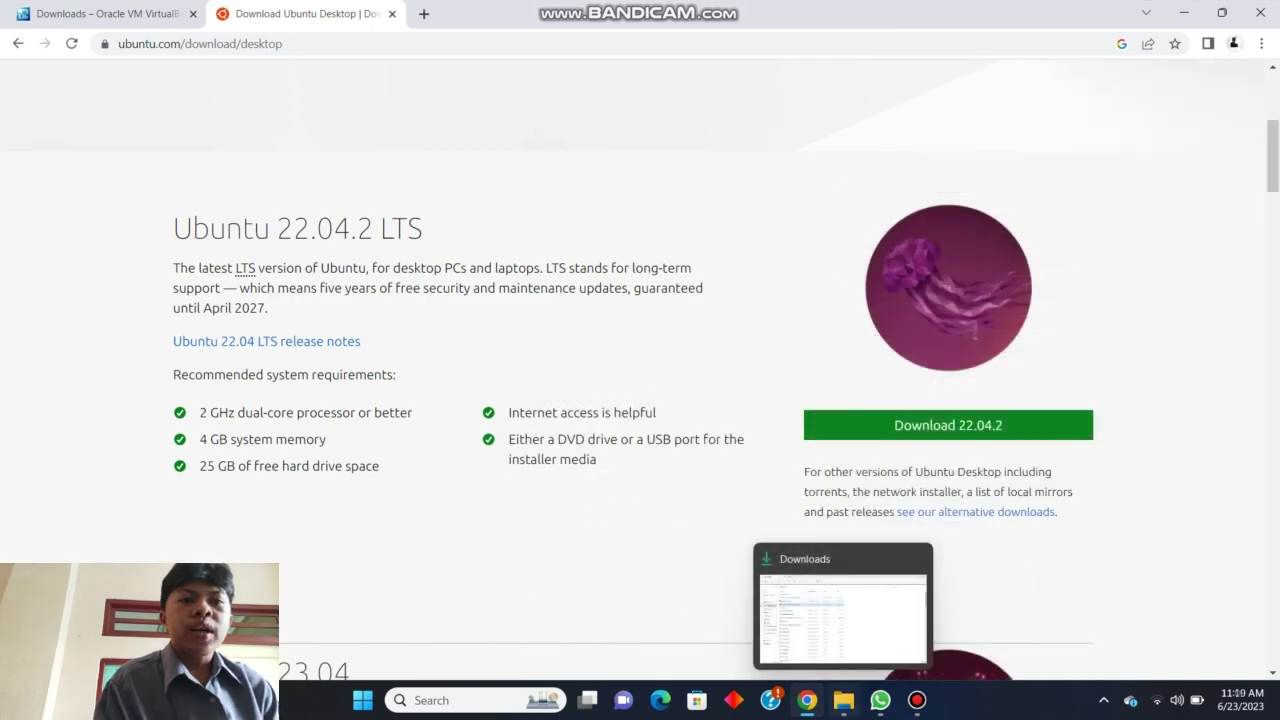
click(843, 700)
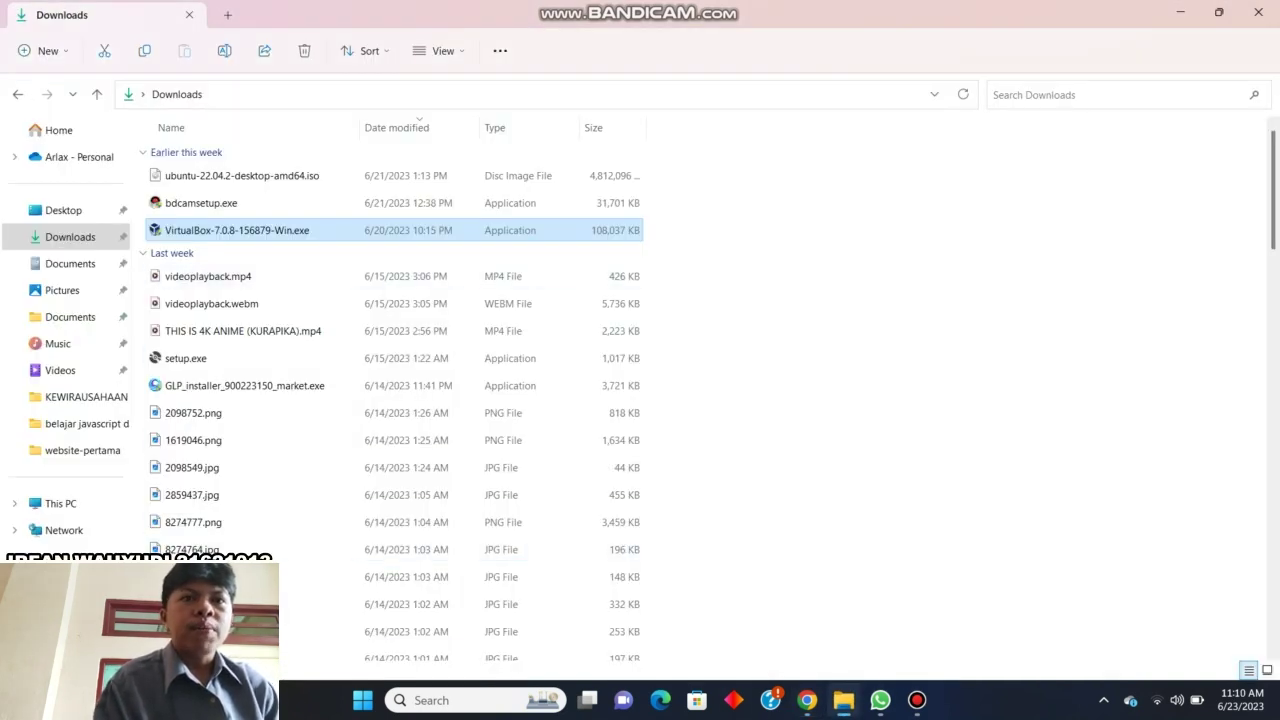
Run VirtualBox-7.0.8-156879-Win.exe as administrator.
right_click(486, 230)
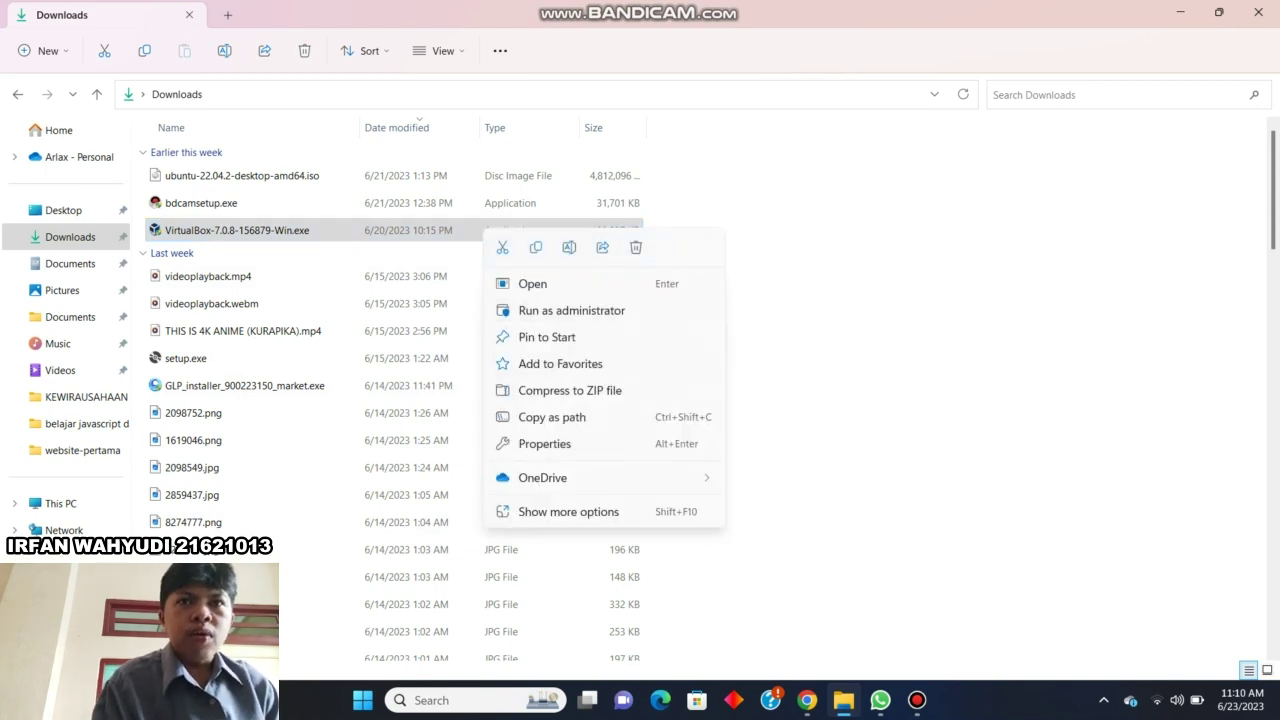
click(560, 310)
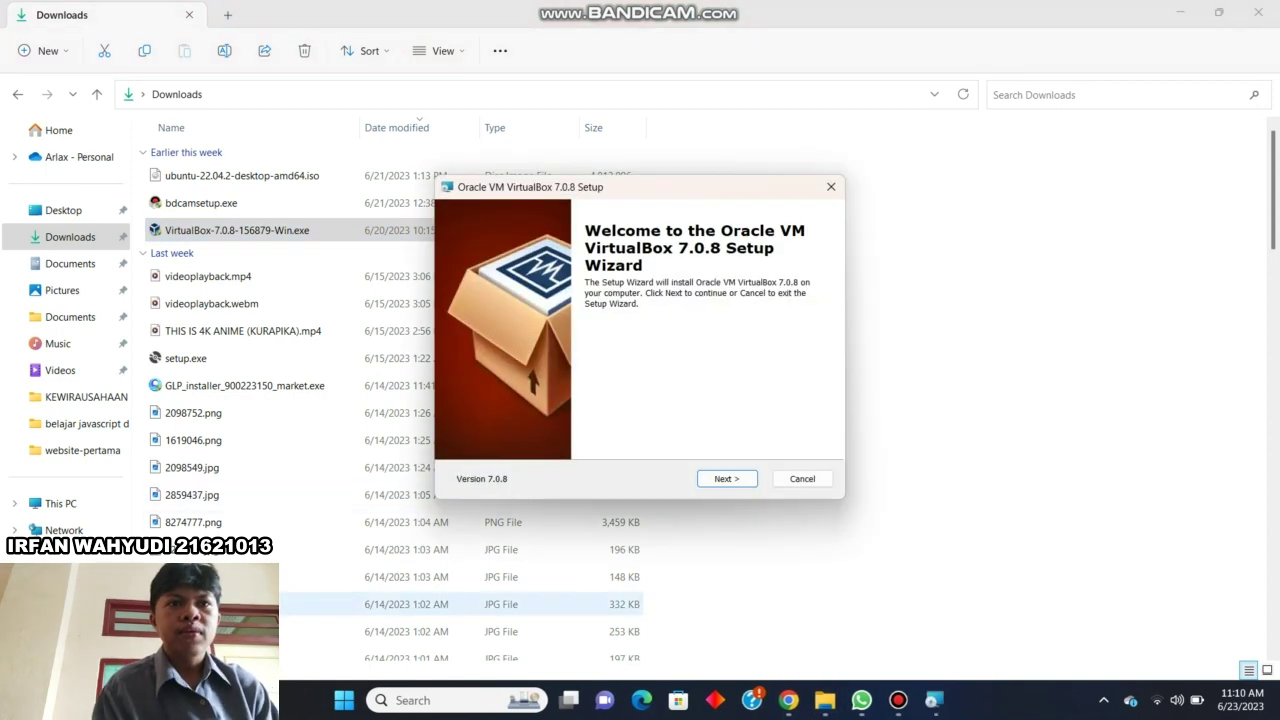
Install VirtualBox 7.0.8 with default features, accepting the network reset and missing Python warnings.
click(727, 478)
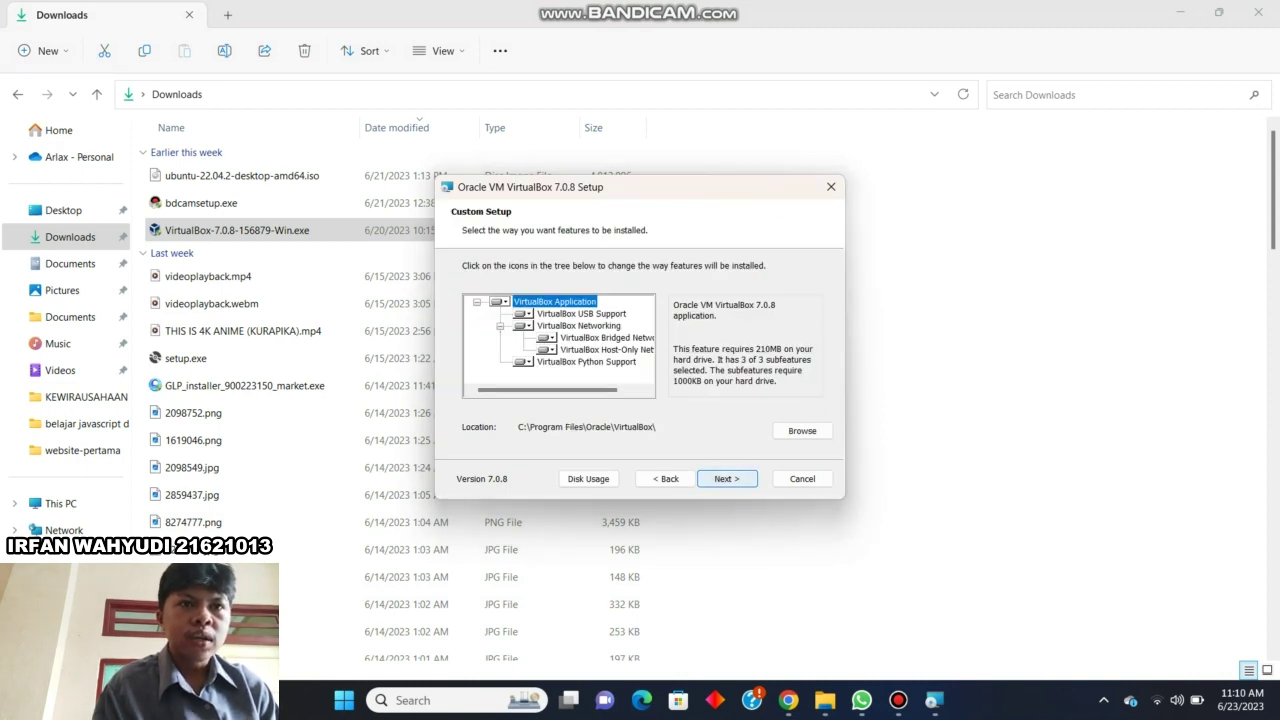
click(727, 478)
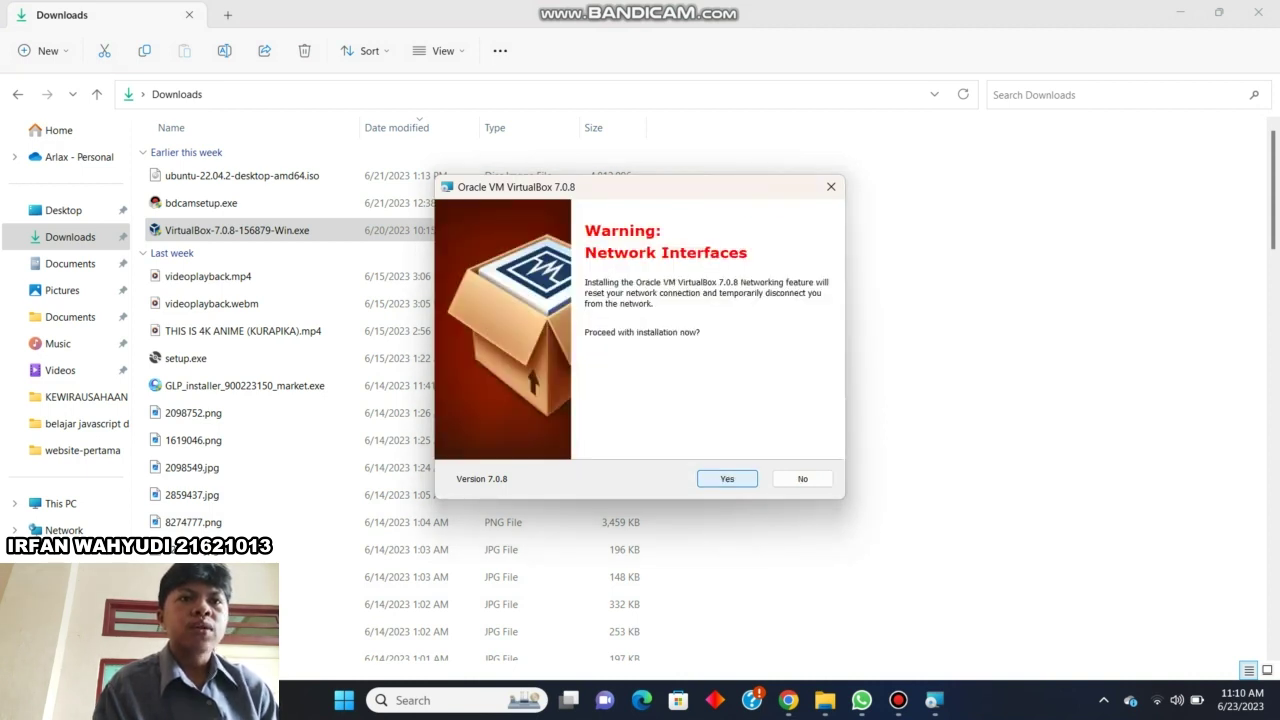
click(727, 478)
click(727, 478)
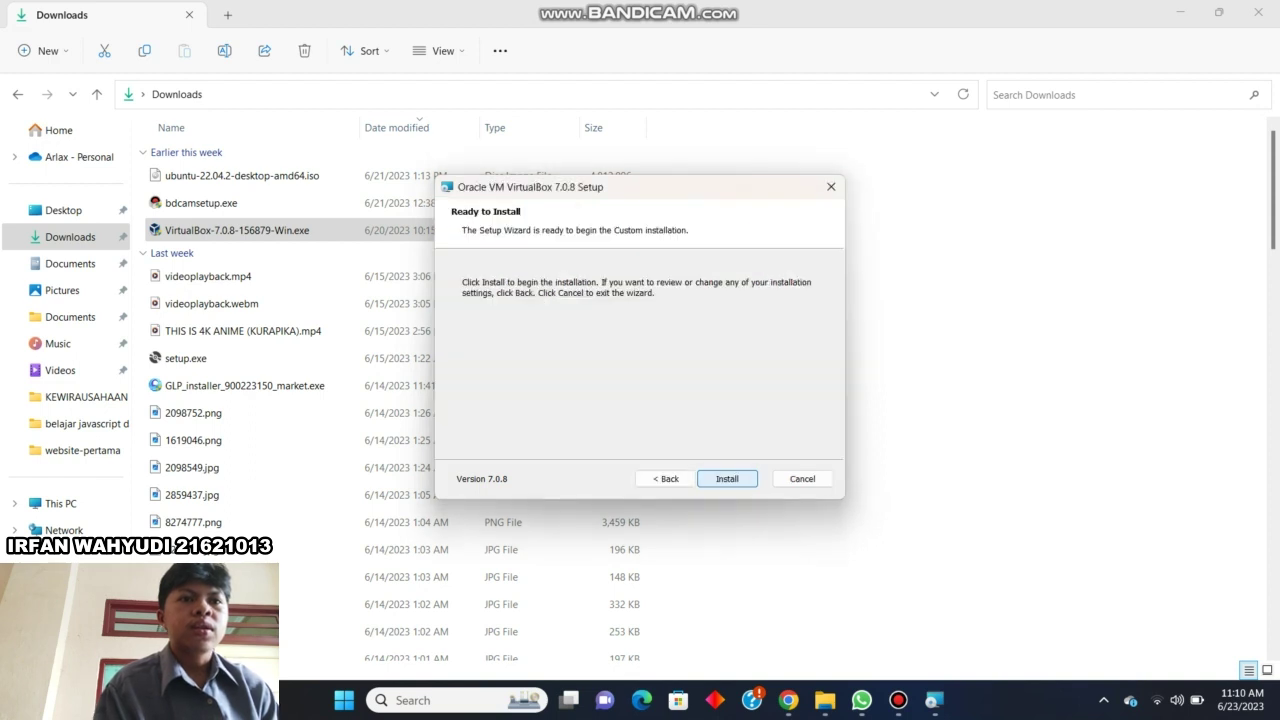
click(727, 478)
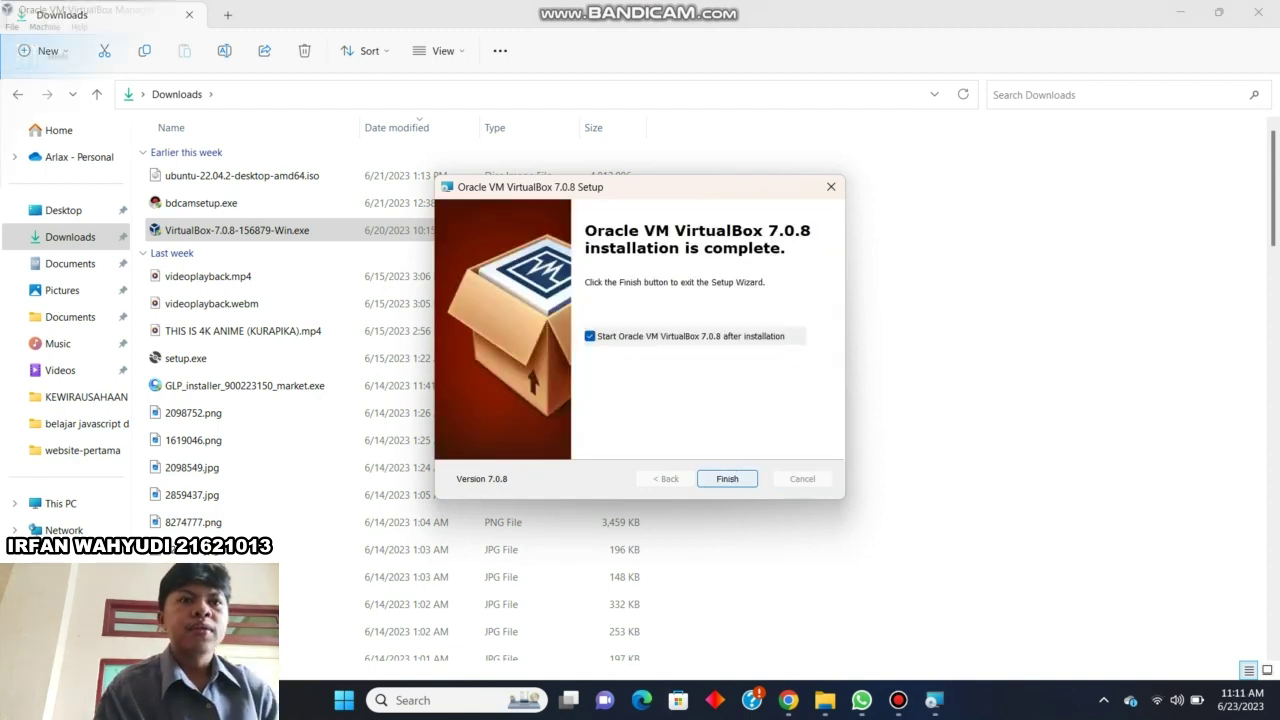
click(729, 478)
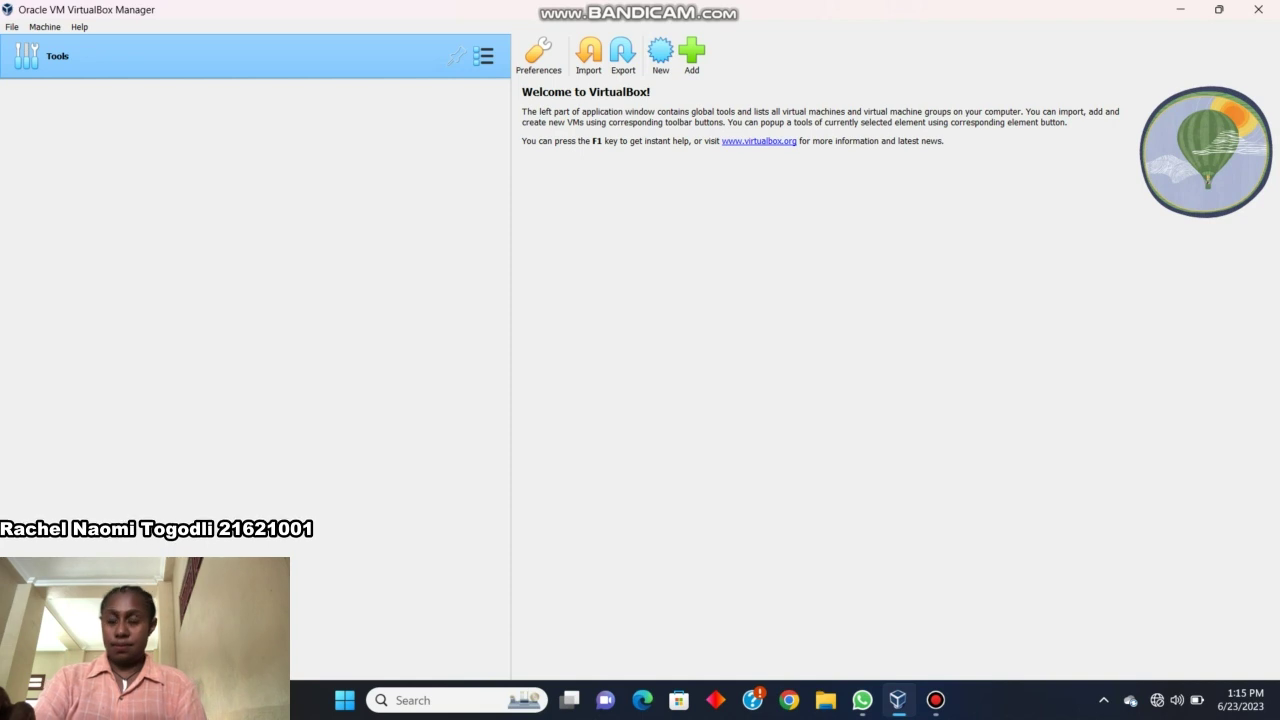
Create a new VM named 'ubuntu' with version Ubuntu (64-bit) and continue to hardware.
key(ctrl+n)
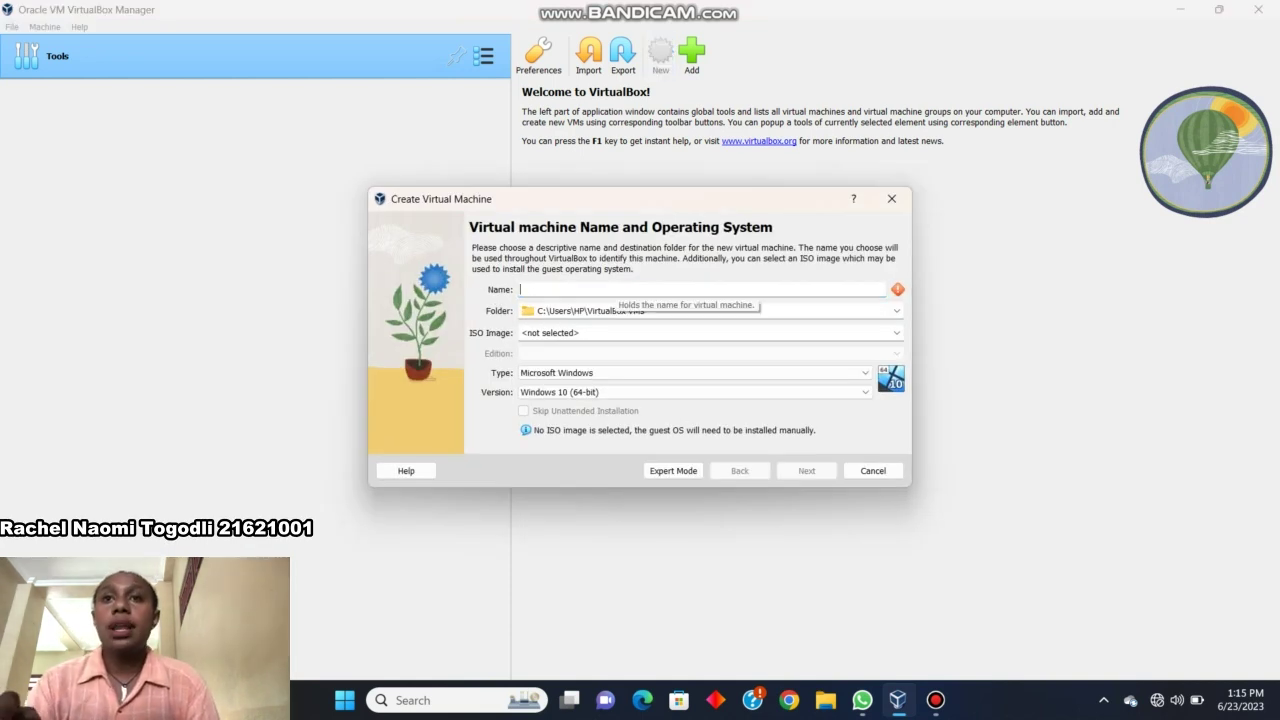
text(ub)
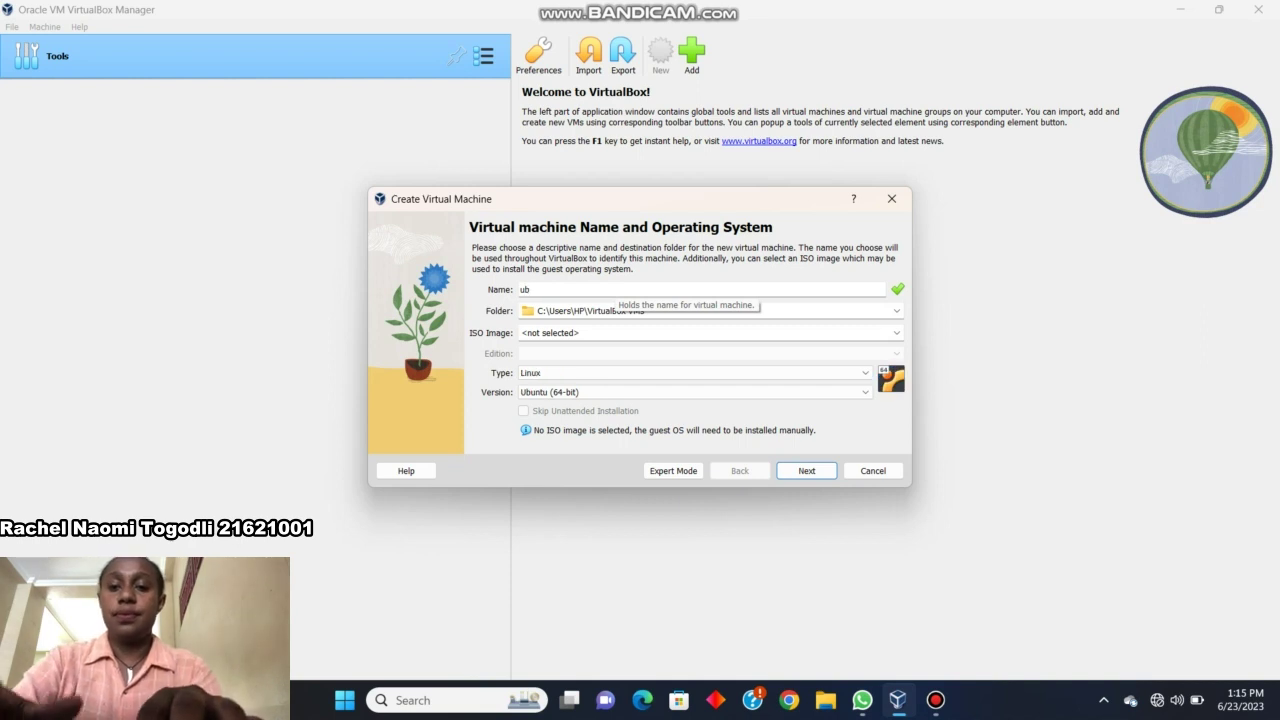
text(untu)
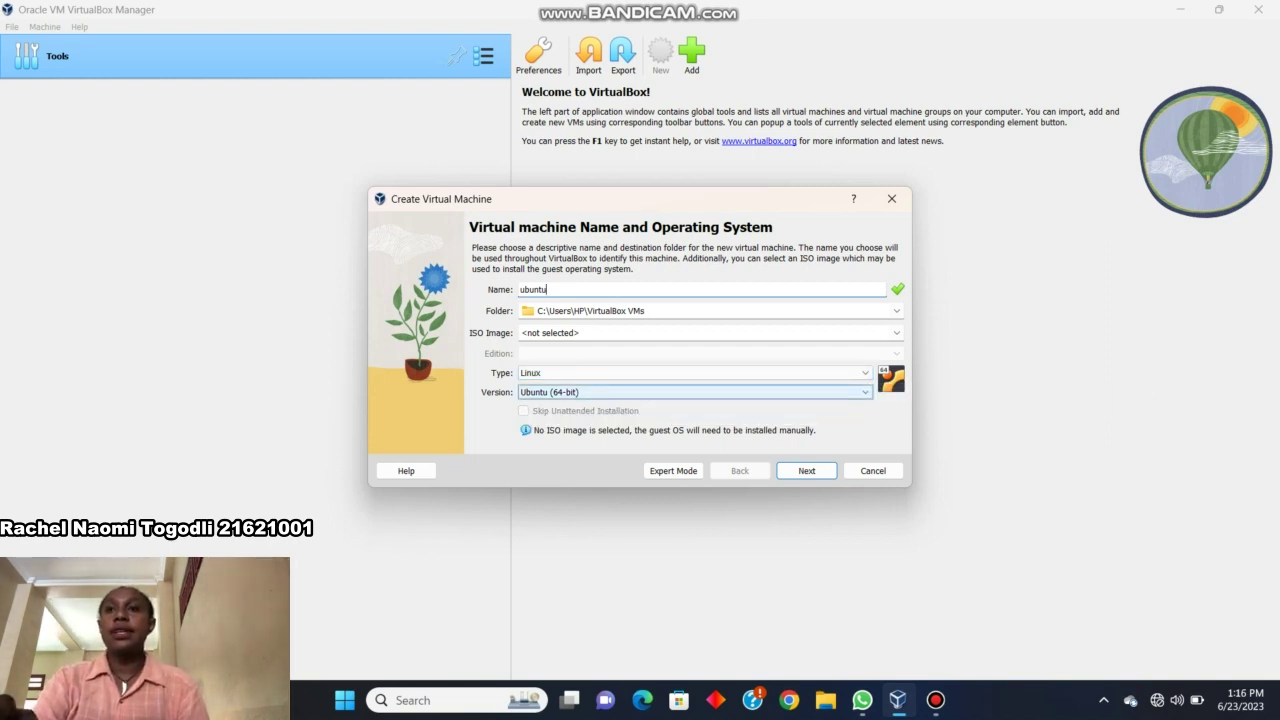
click(690, 392)
click(560, 501)
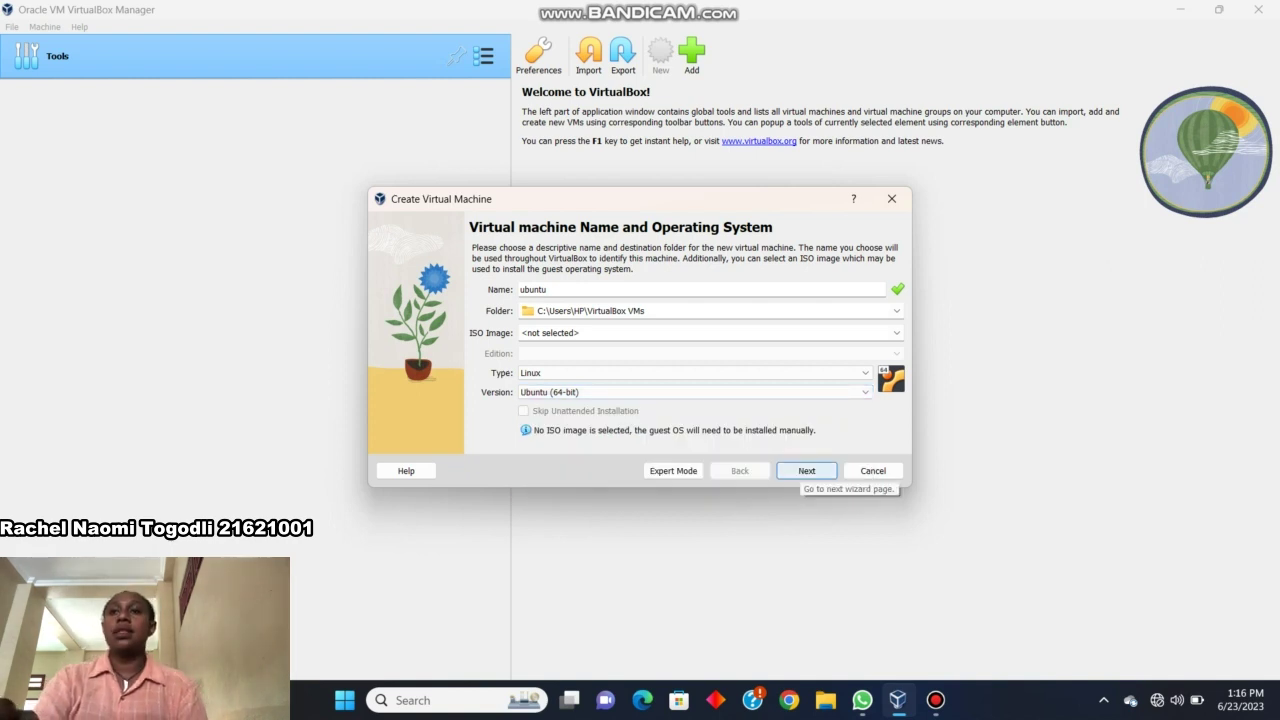
click(806, 470)
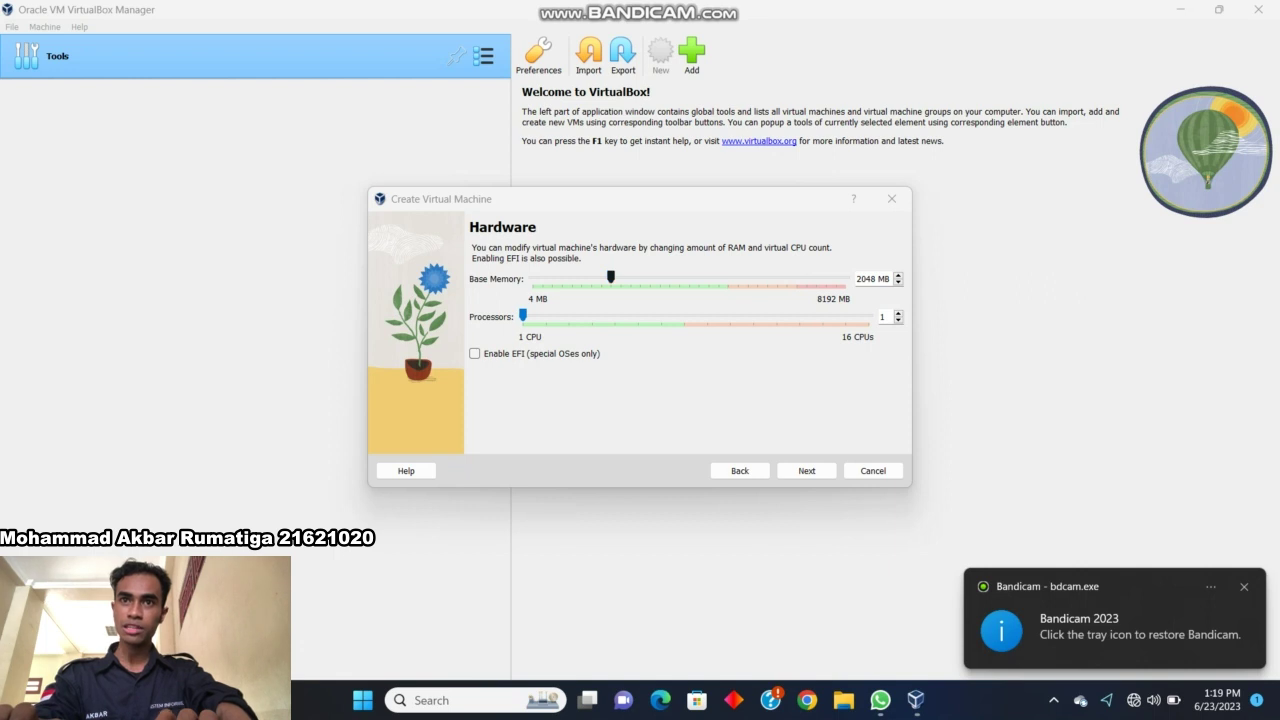
Give the VM 4980 MB base memory and 8 processors.
drag(611, 277, 723, 277)
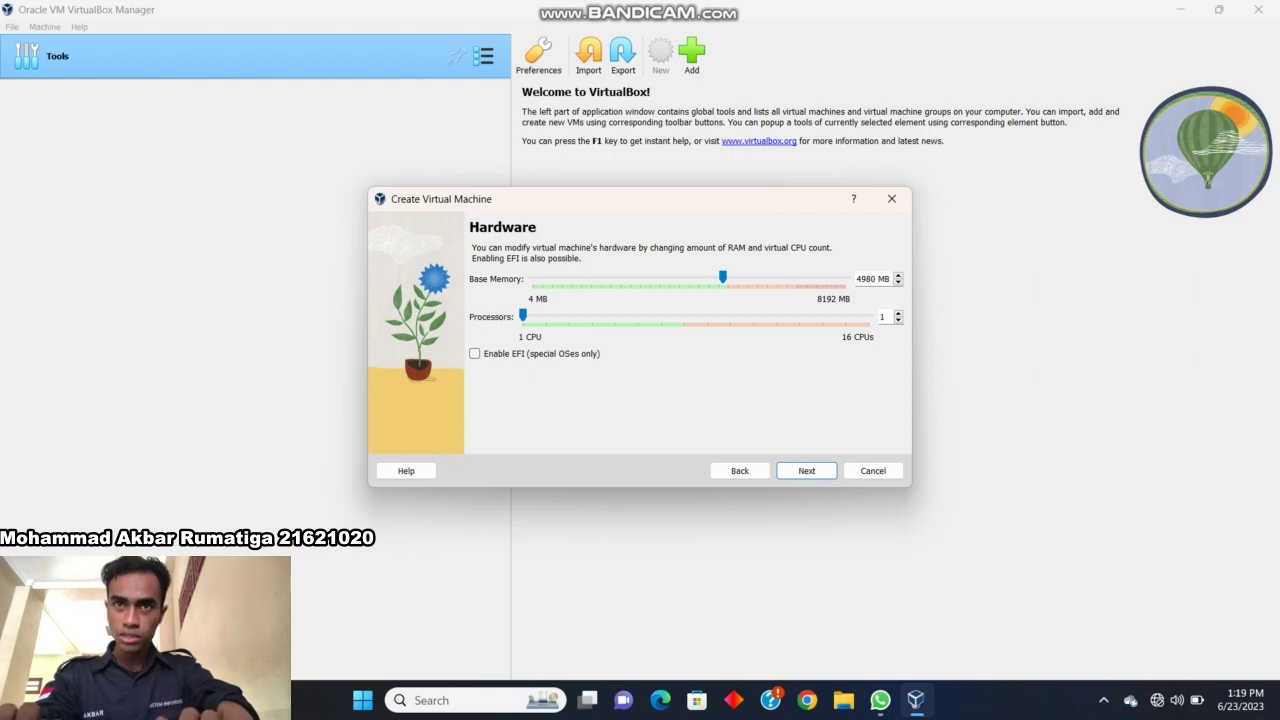
drag(522, 315, 684, 315)
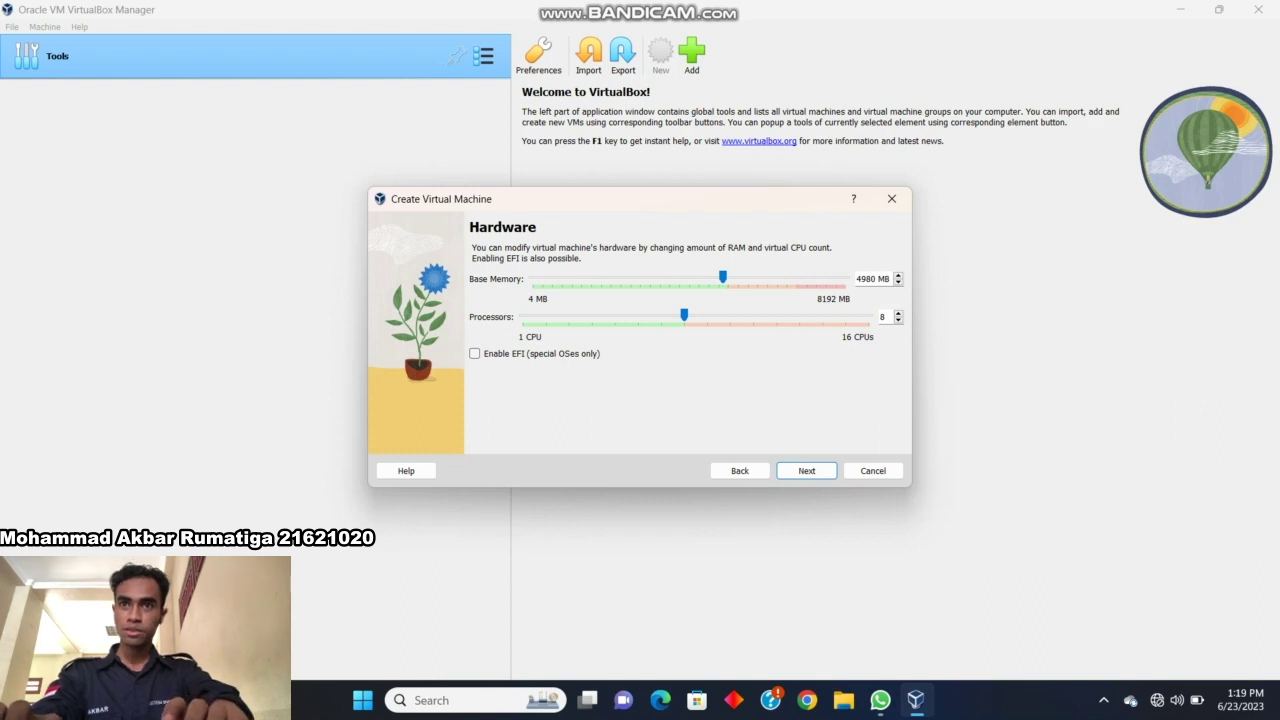
click(818, 470)
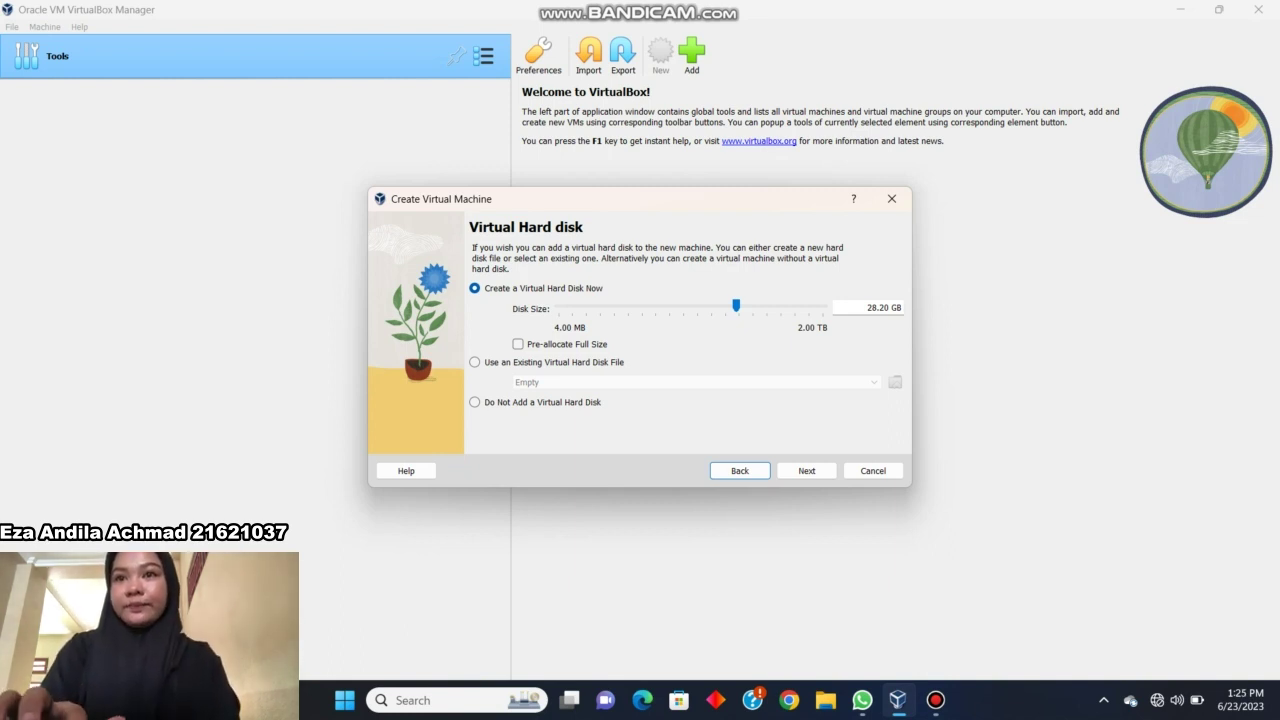
Keep a 28.20 GB virtual disk and finish creating the ubuntu VM.
drag(736, 306, 736, 306)
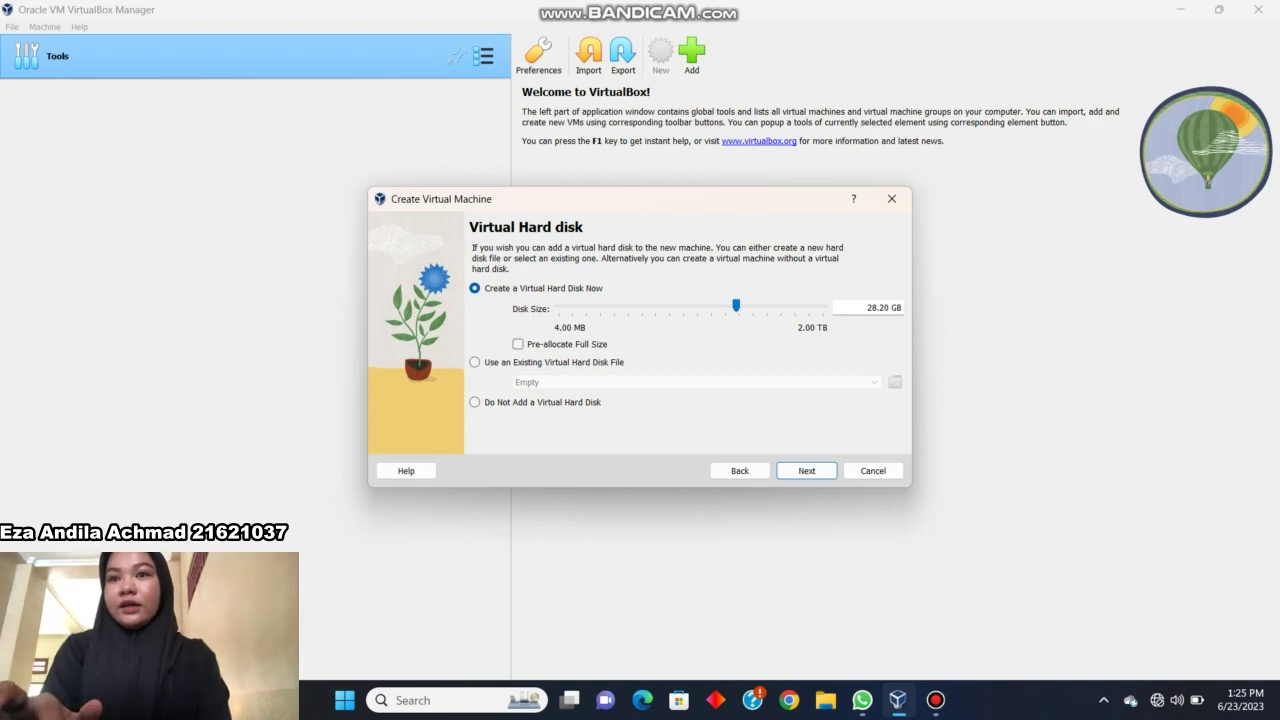
click(806, 470)
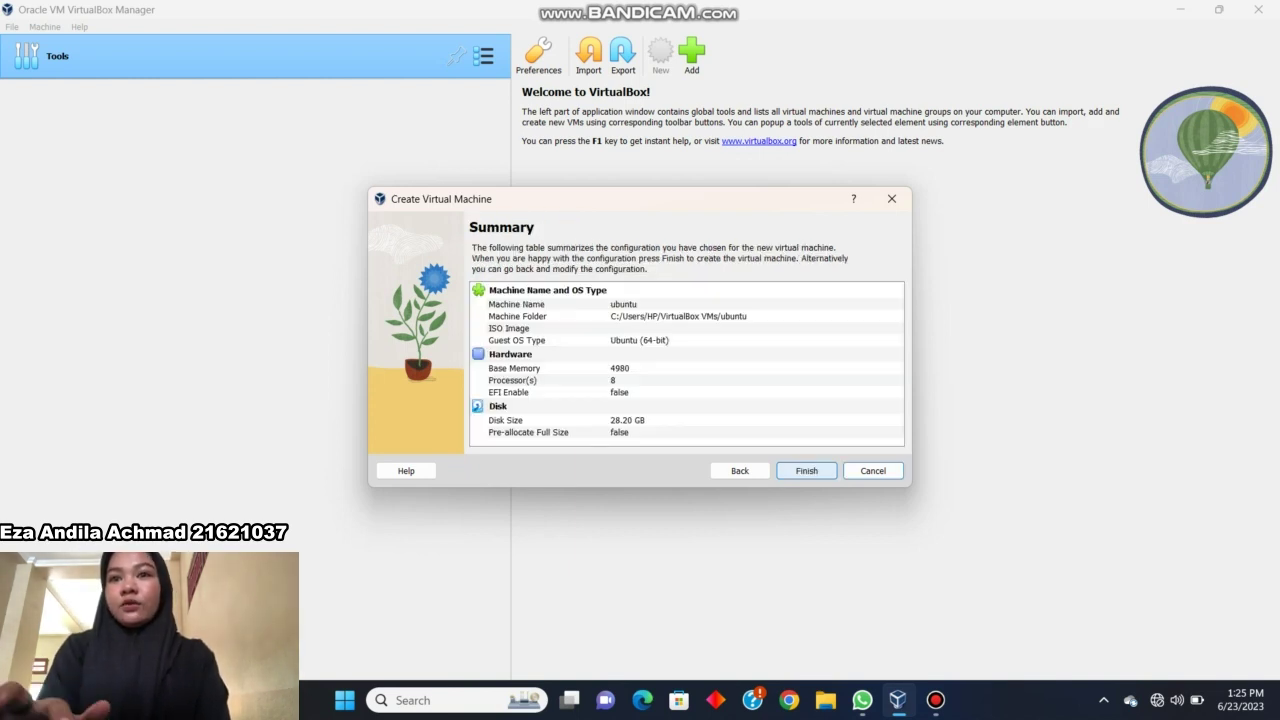
click(806, 470)
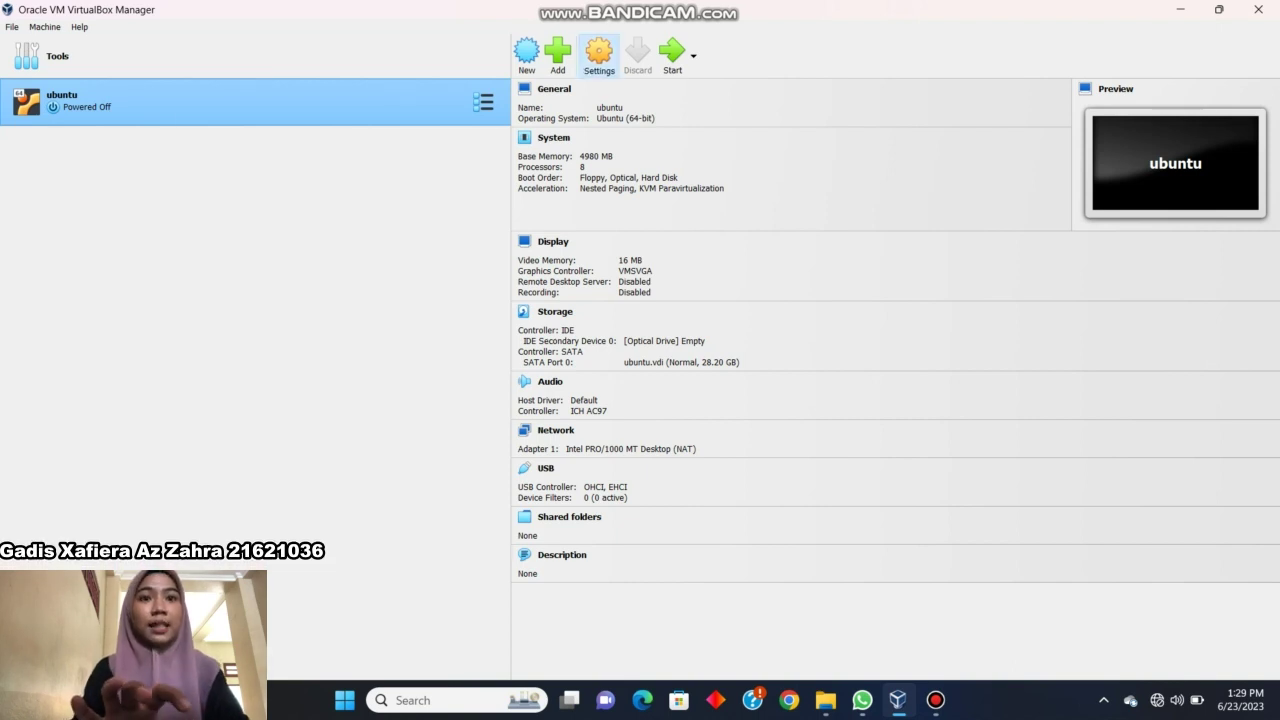
Open the ubuntu VM's settings and review the System and Processor pages.
click(598, 52)
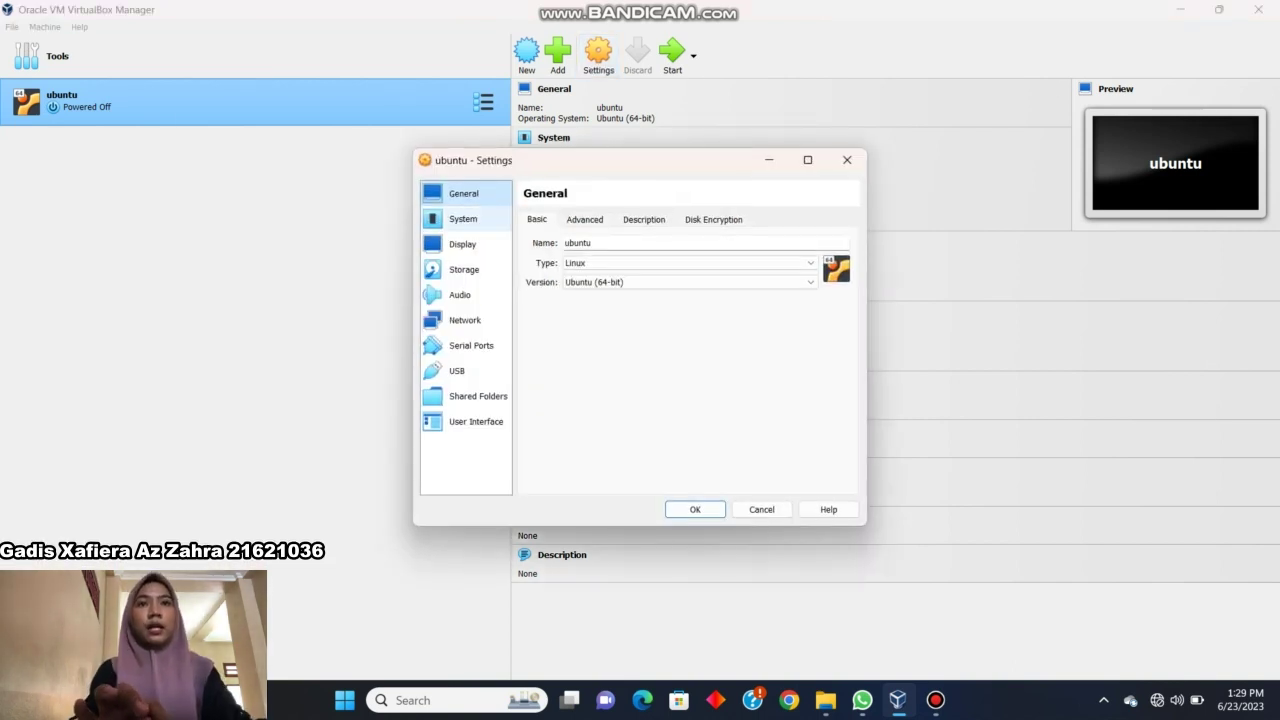
click(463, 218)
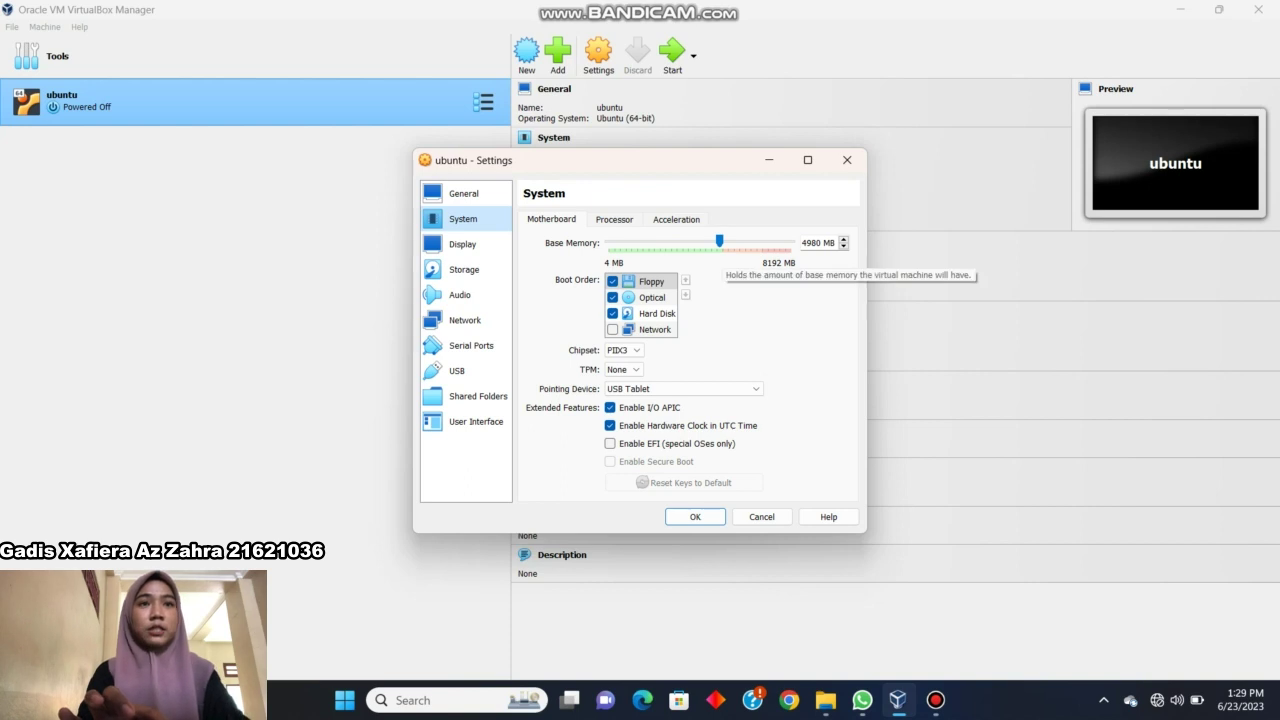
click(614, 219)
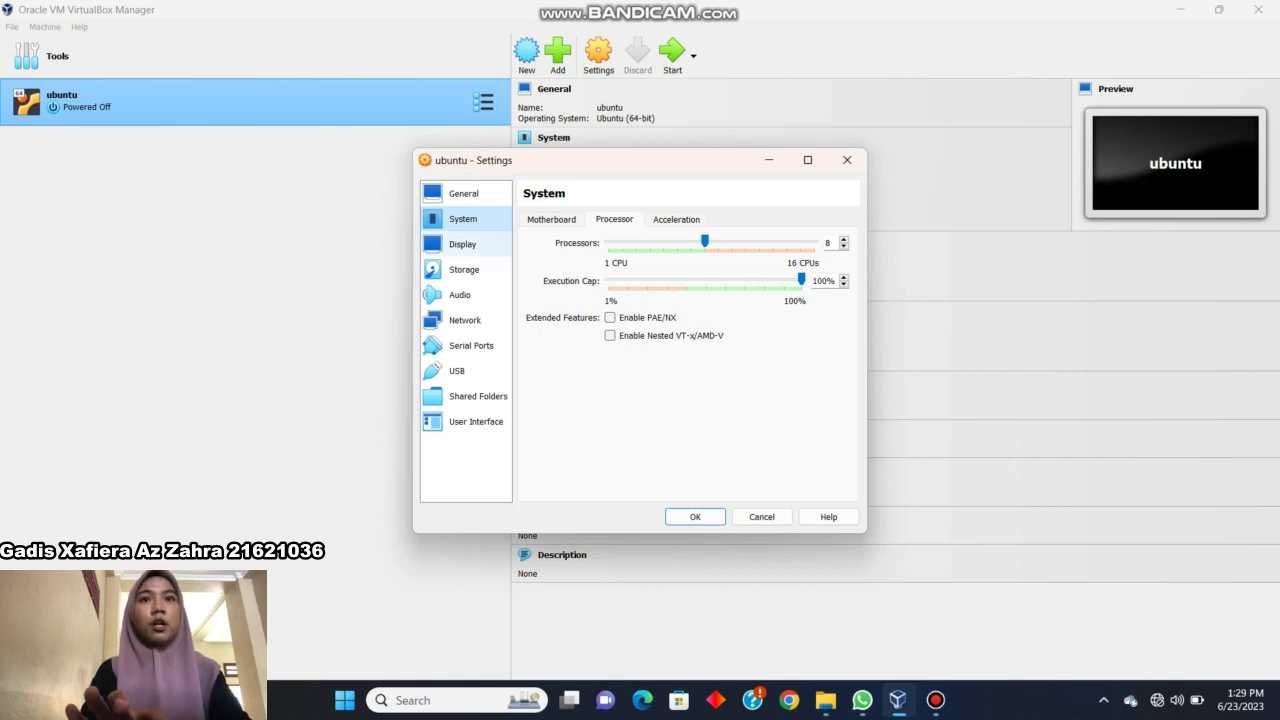
Raise the display's video memory to 128 MB, then move to the Storage page.
click(463, 244)
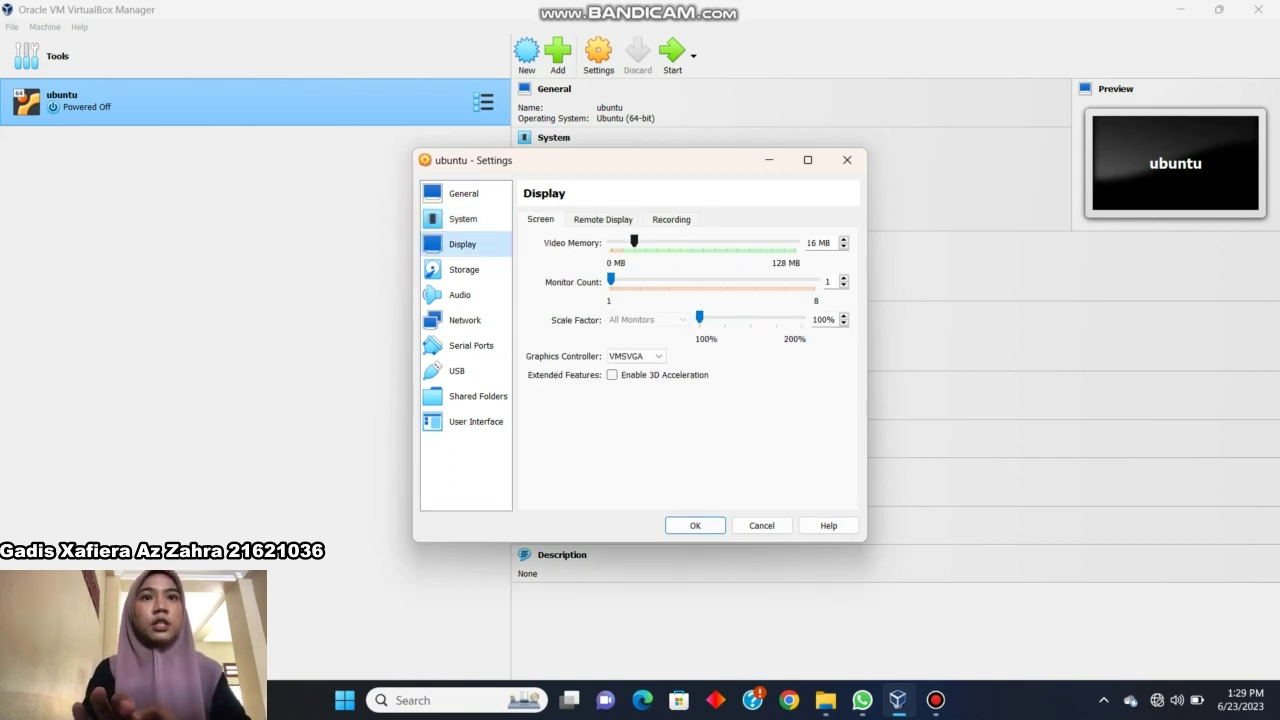
drag(634, 241, 796, 241)
click(603, 219)
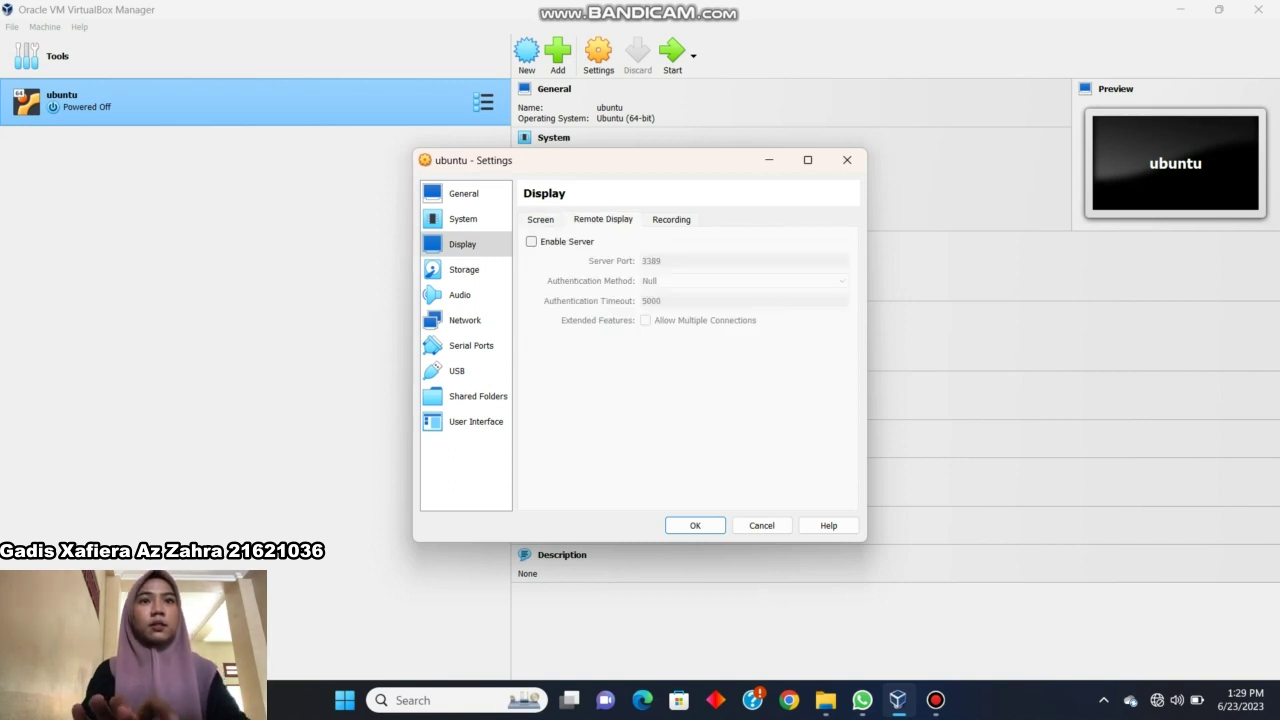
click(540, 219)
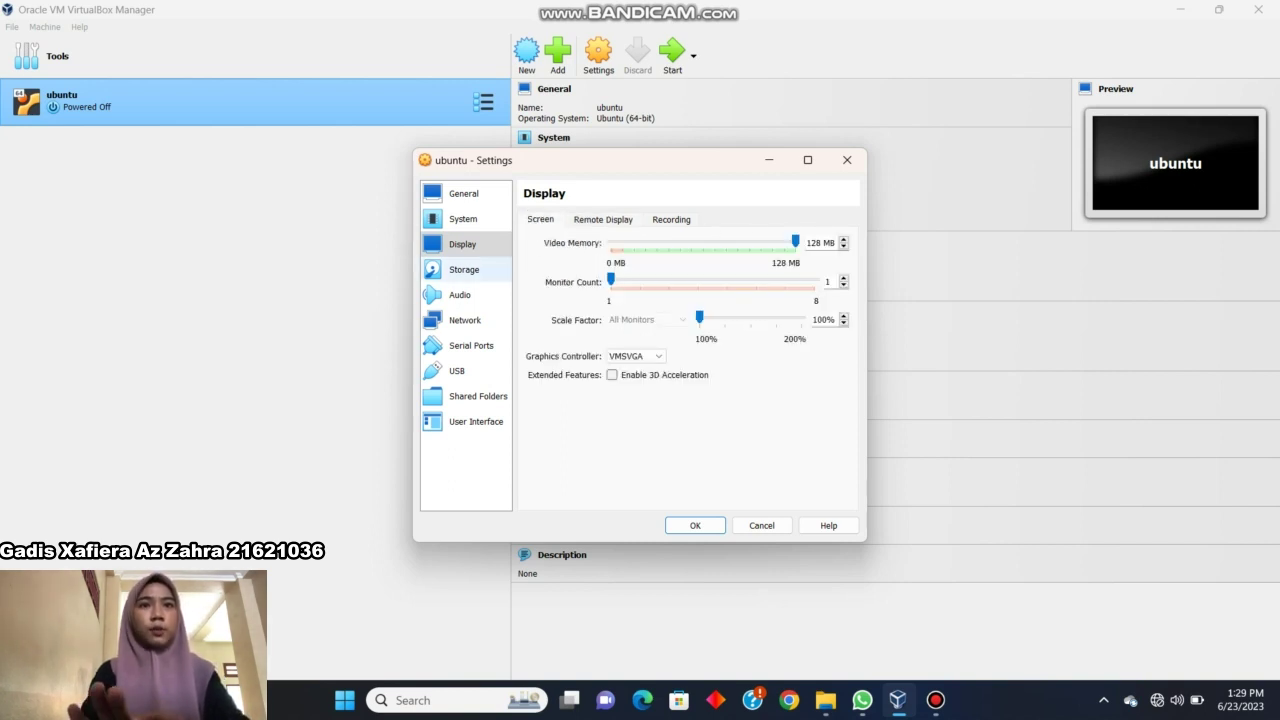
click(464, 270)
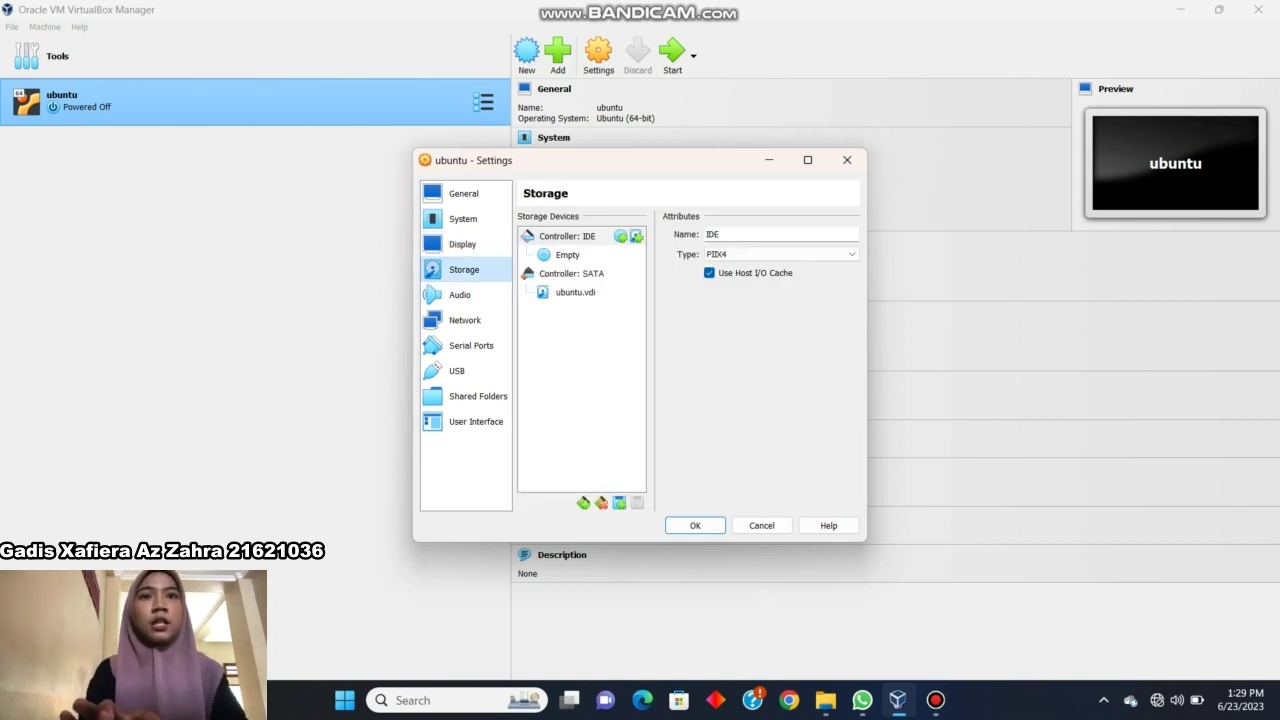
Insert ubuntu-22.04.2-desktop-amd64.iso from Downloads into the empty IDE optical drive and save.
click(567, 255)
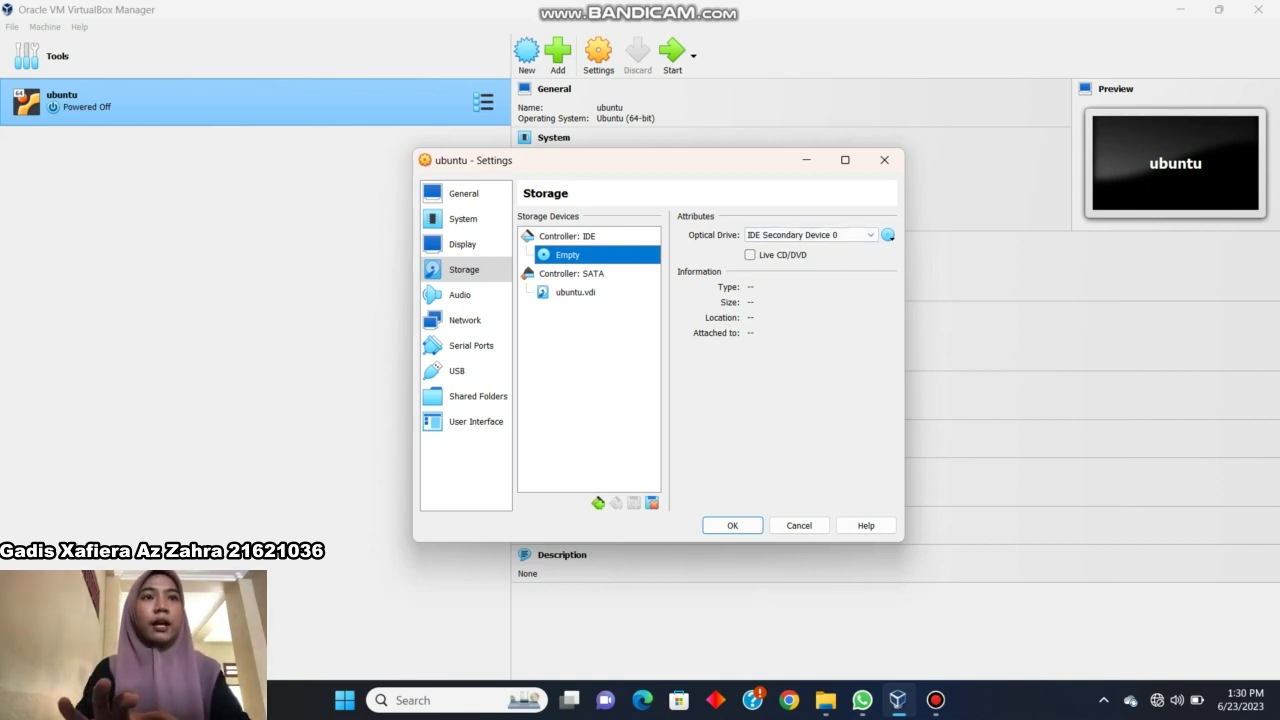
click(887, 235)
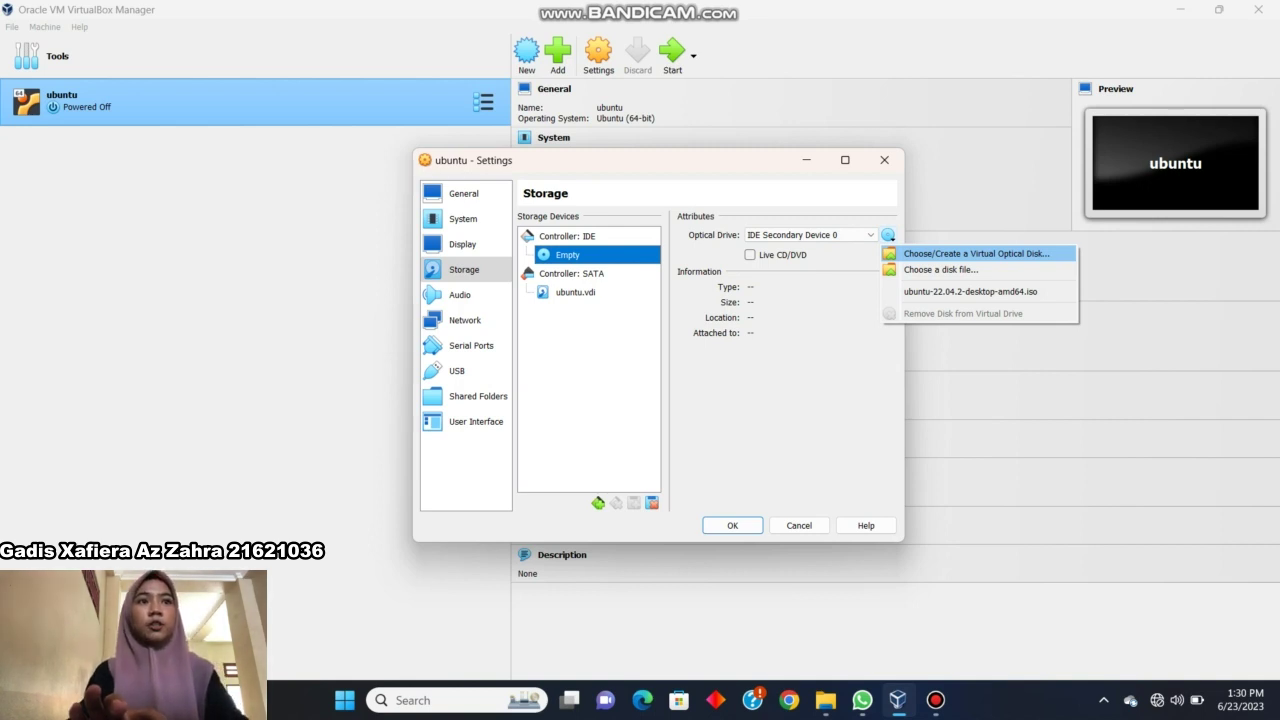
click(976, 254)
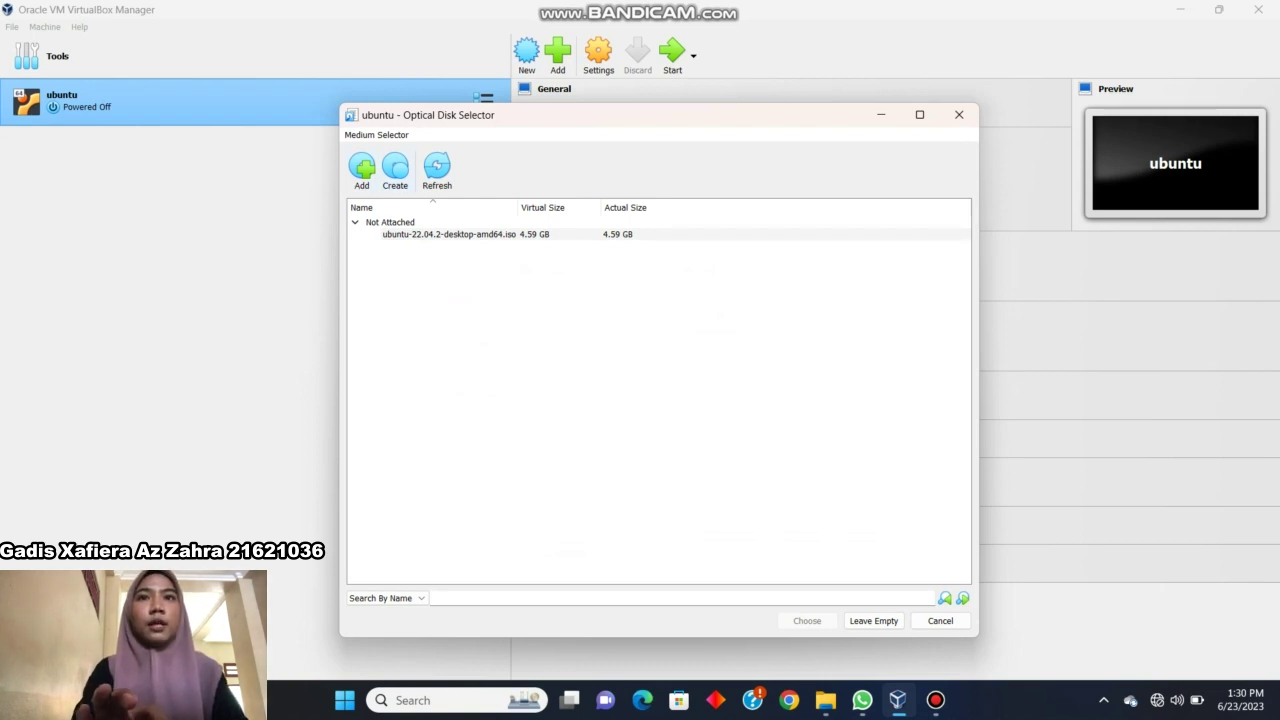
click(362, 167)
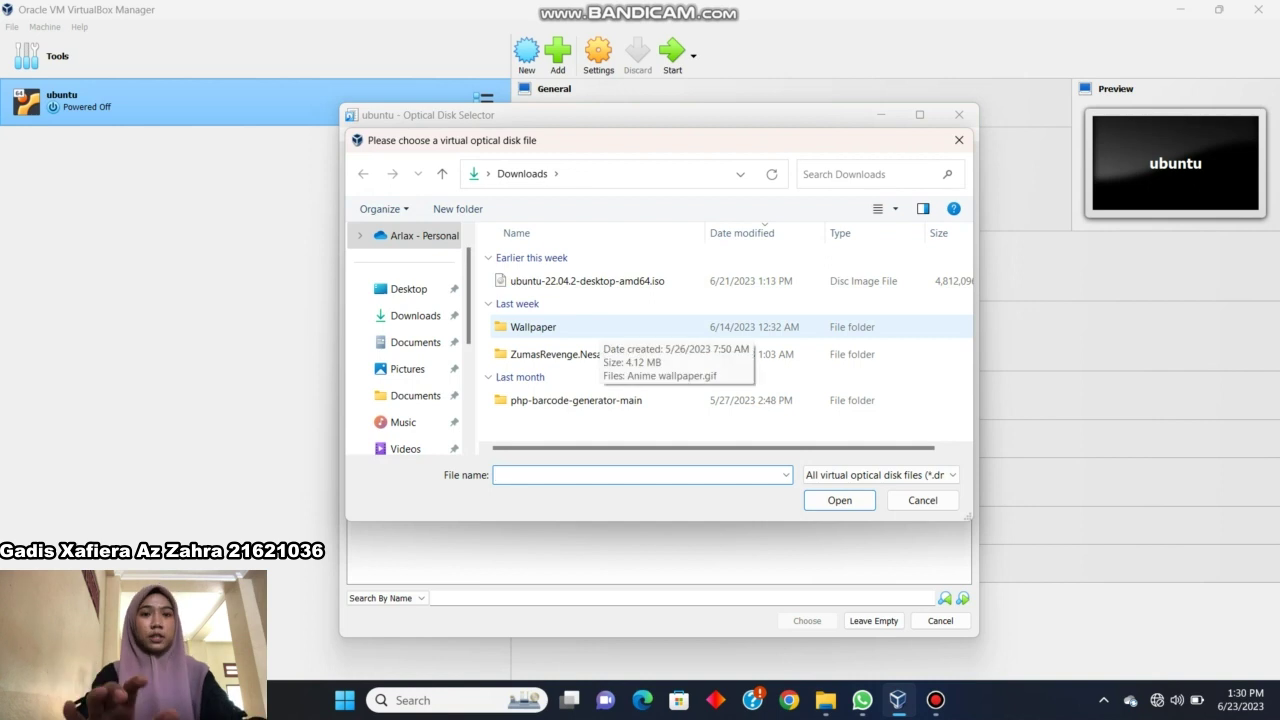
click(598, 282)
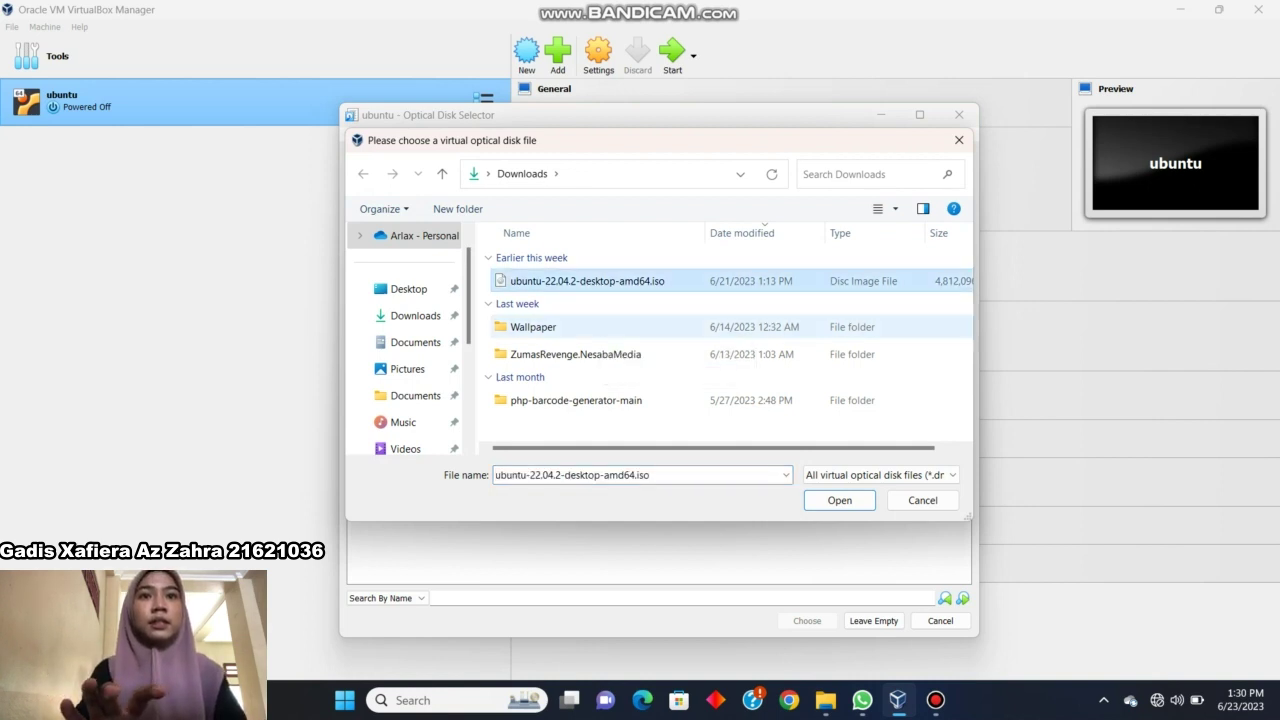
click(839, 500)
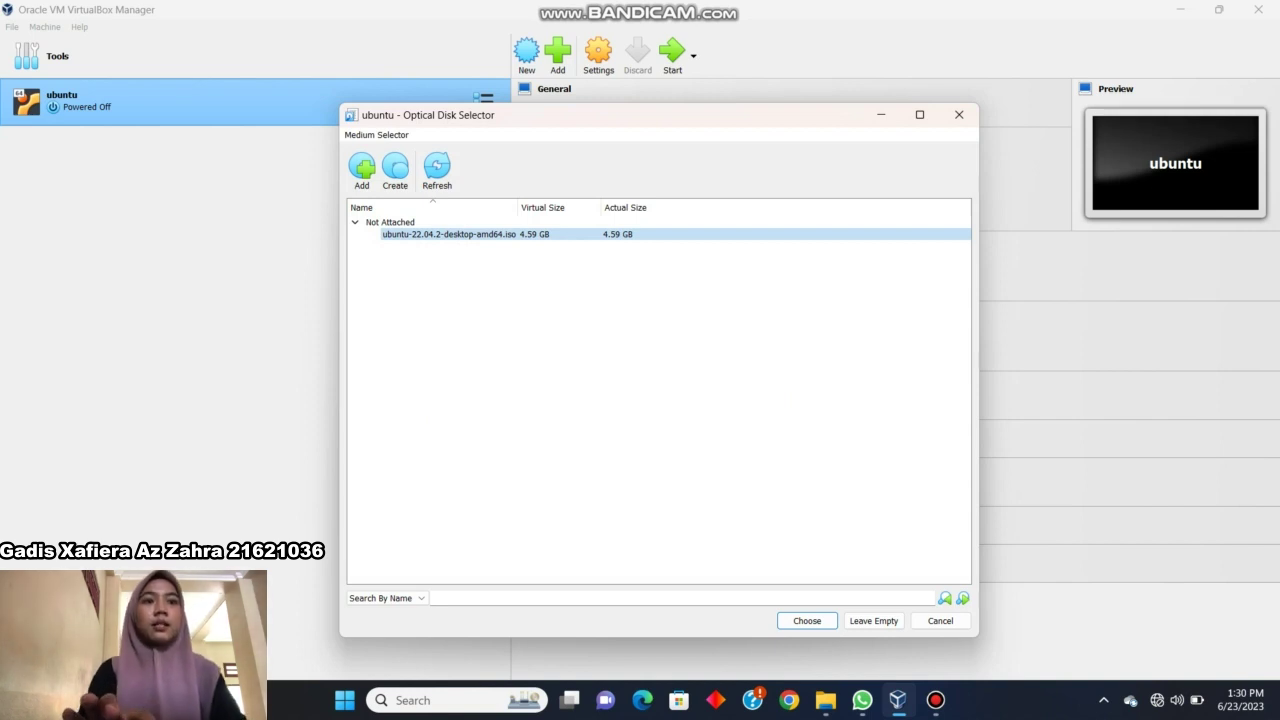
click(807, 621)
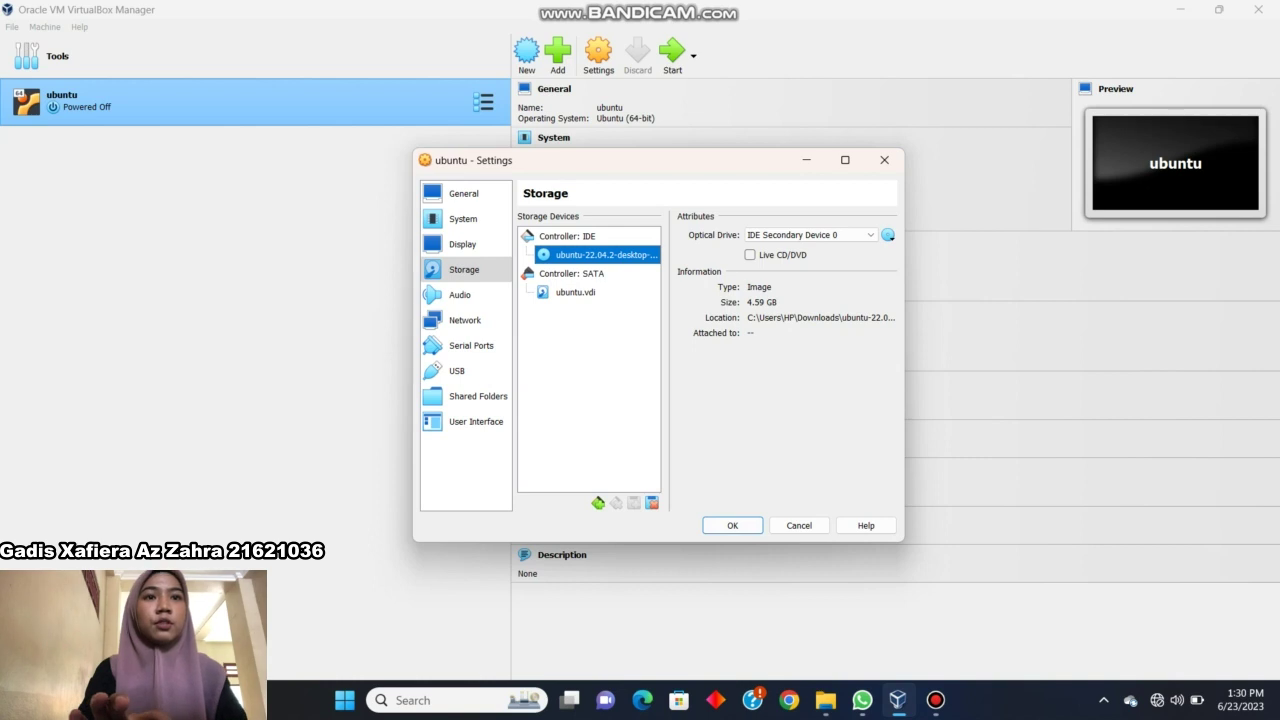
key(Return)
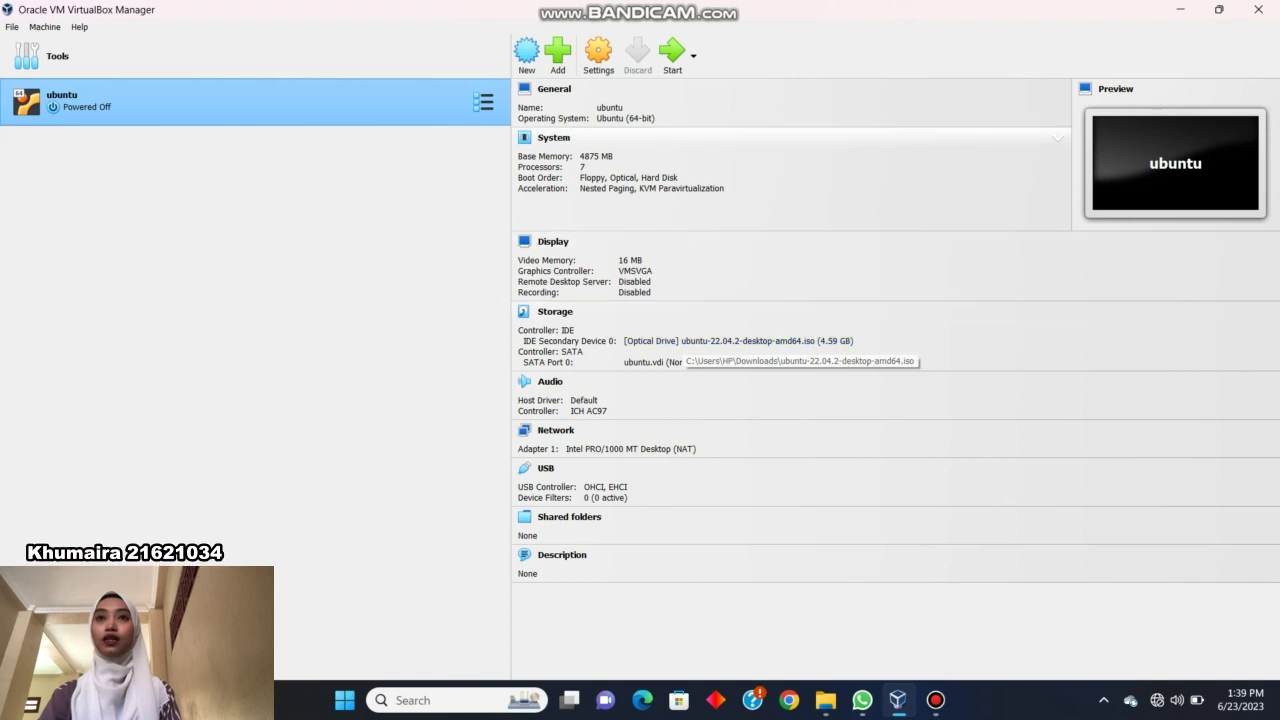
Start the ubuntu VM and boot the 'Try or Install Ubuntu' entry.
click(672, 52)
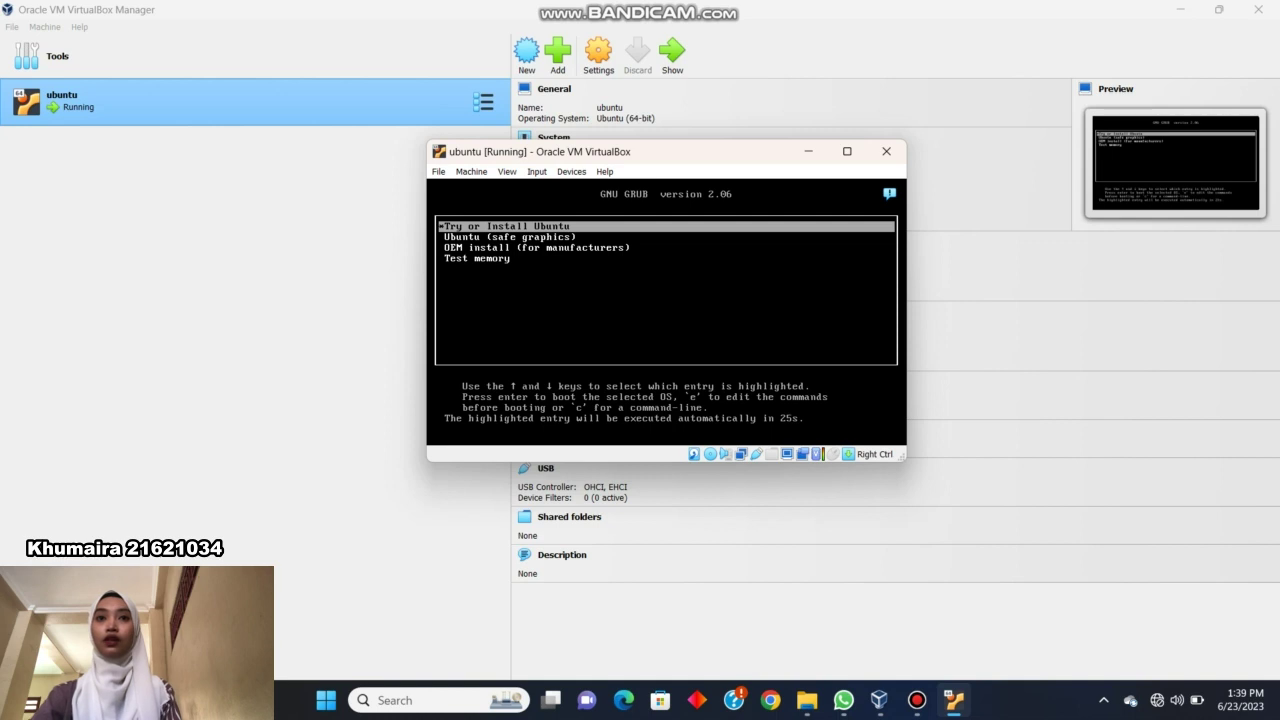
key(Return)
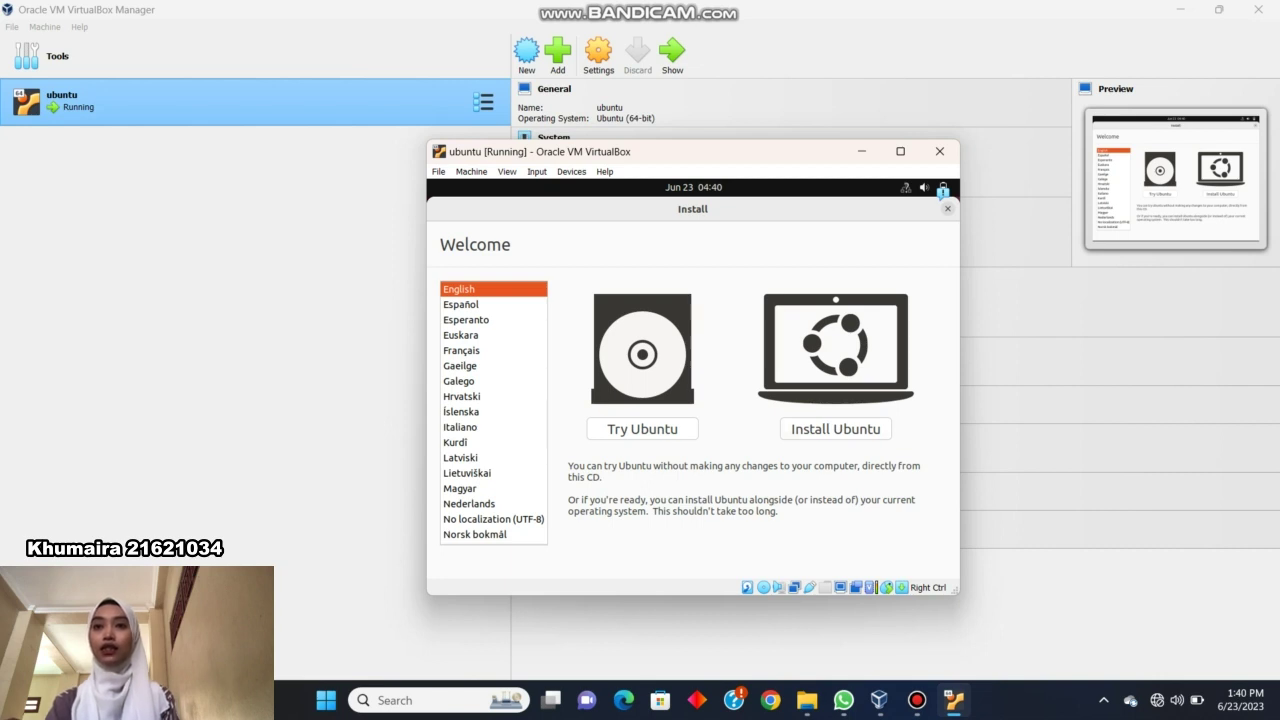
Choose Install Ubuntu with English (US) keyboard, normal installation and erase disk, confirming the disk changes.
click(836, 429)
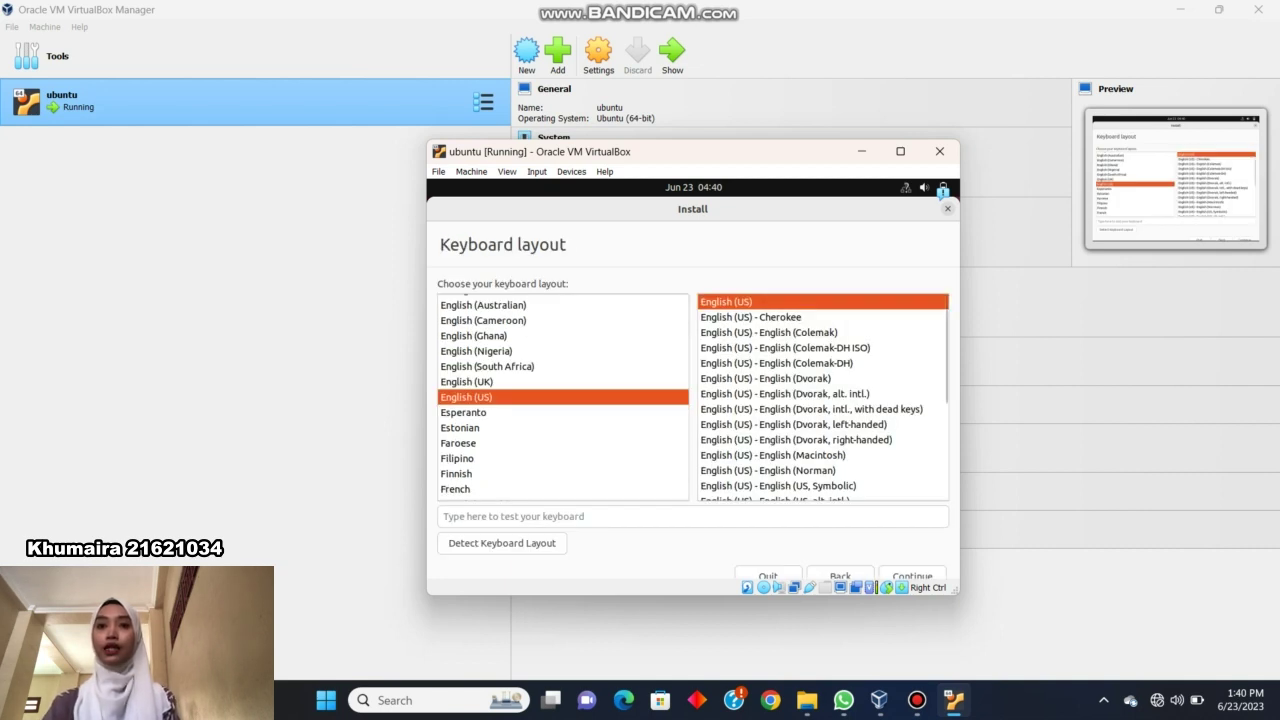
click(912, 575)
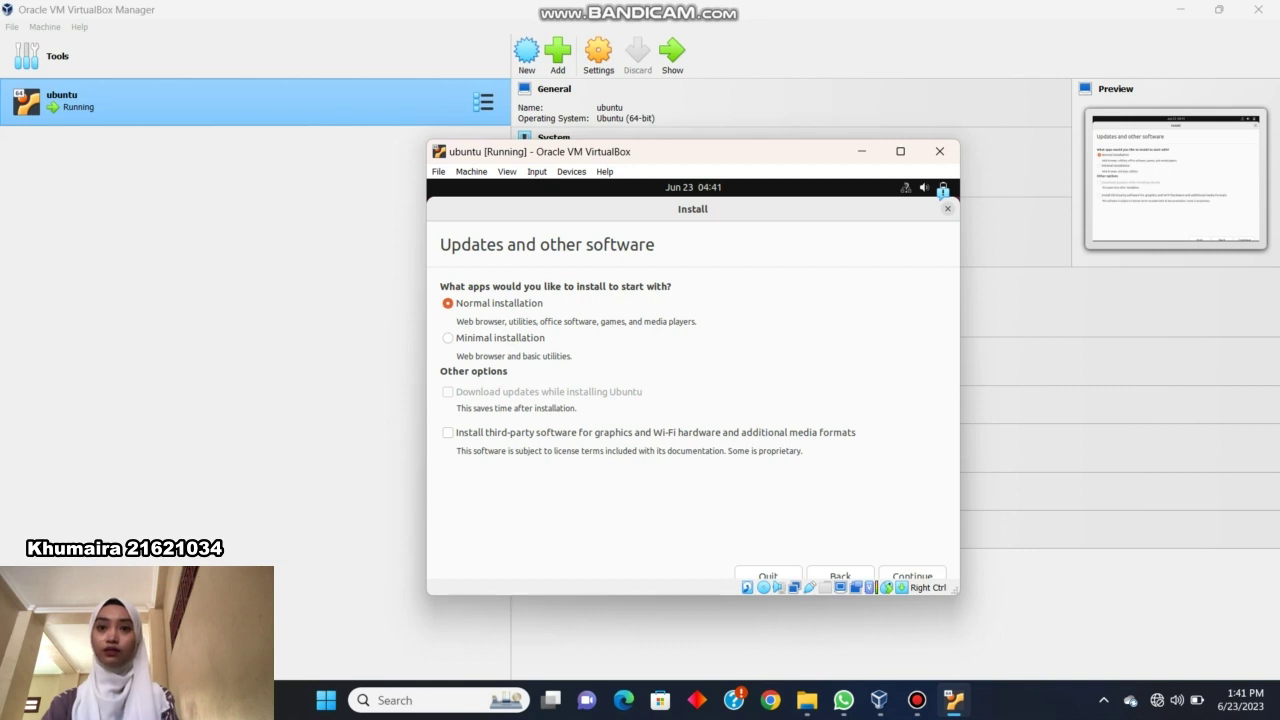
key(Return)
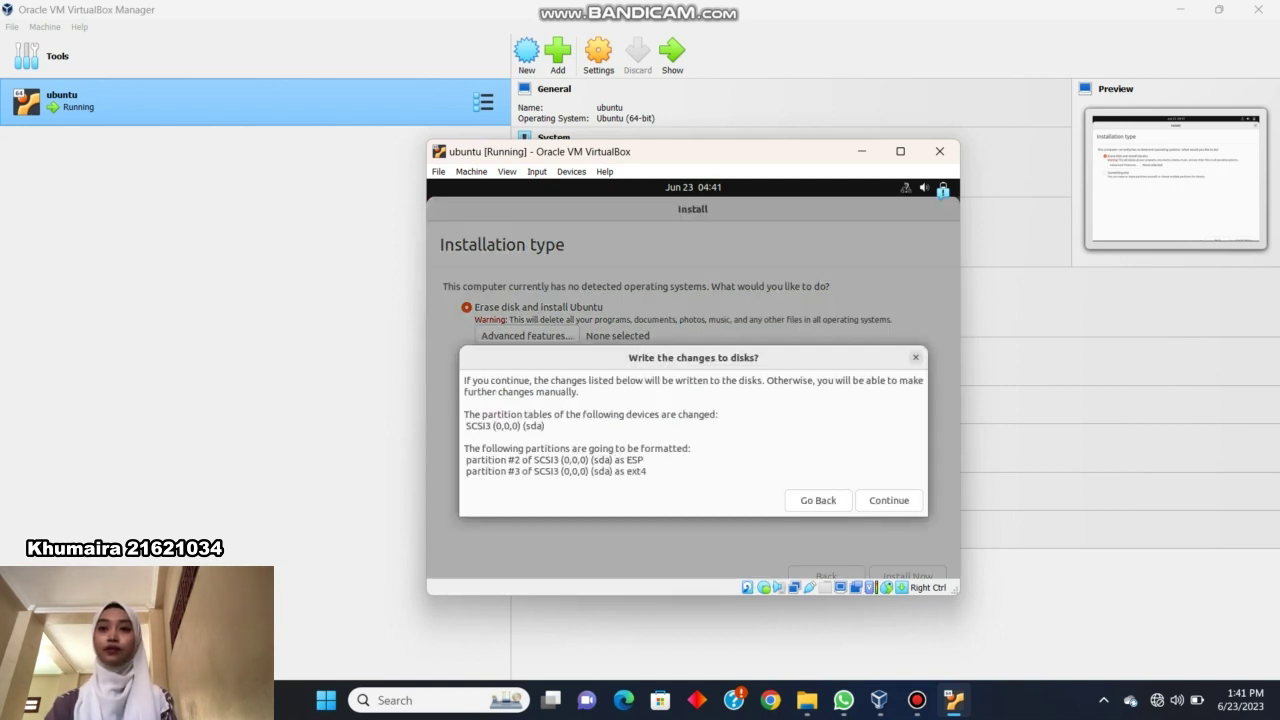
click(888, 500)
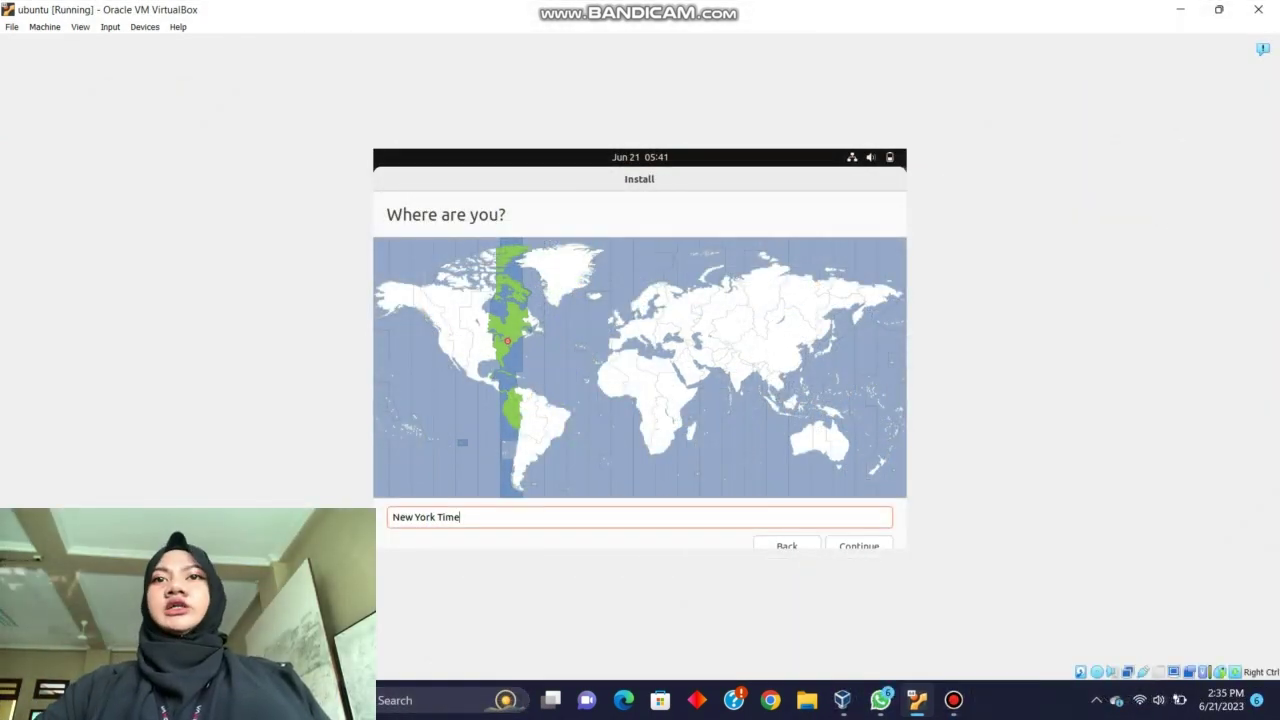
Replace the New York timezone with Jayapura Time (Indonesia) in the location field.
key(ctrl+a)
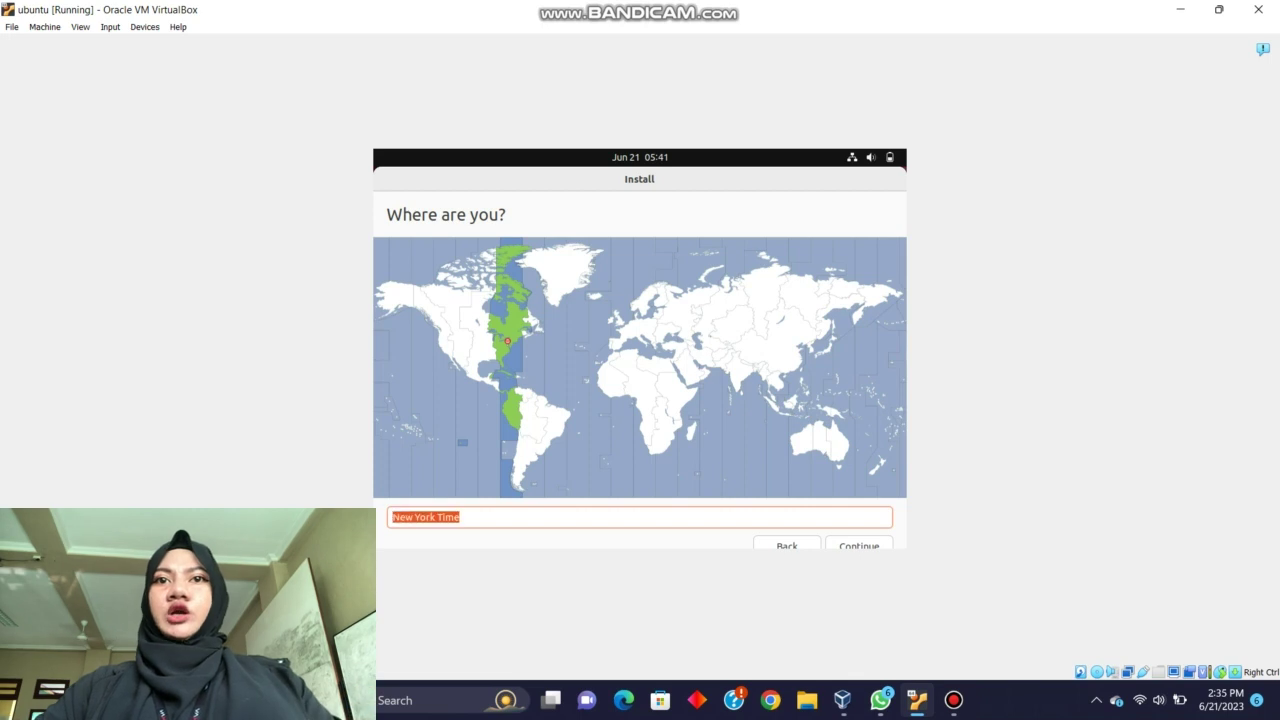
key(BackSpace)
text(Ja)
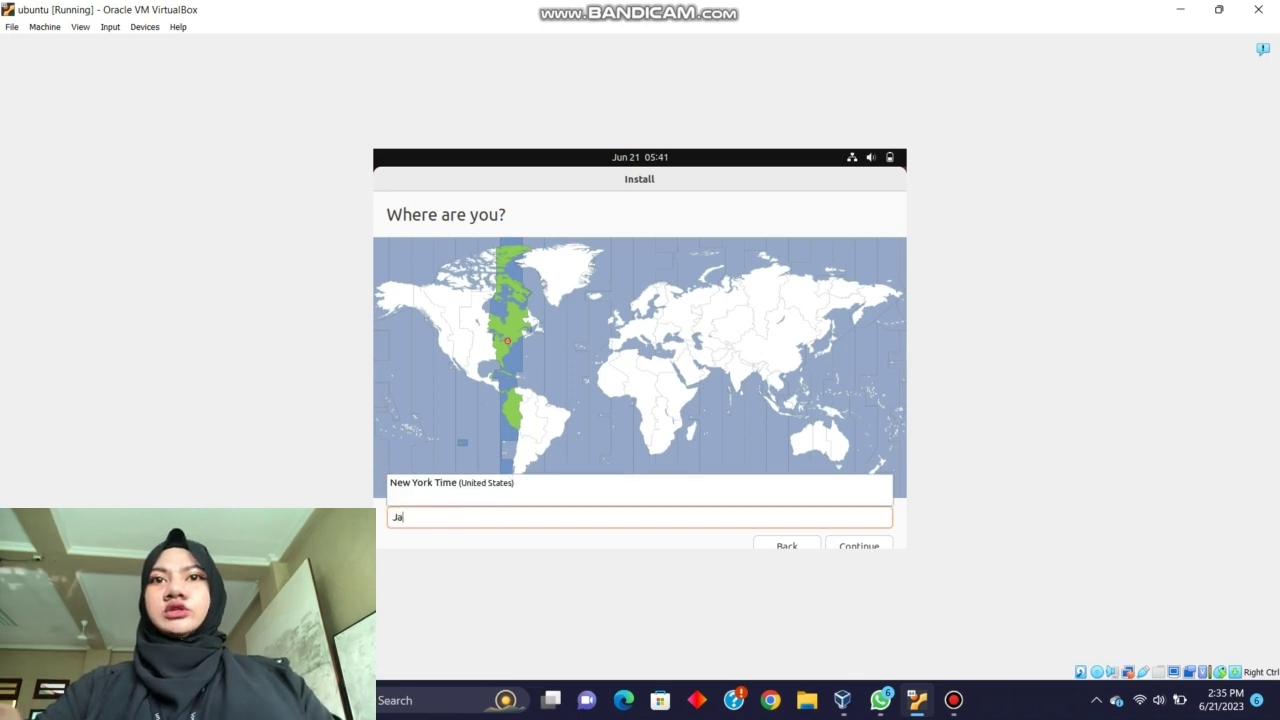
text(y)
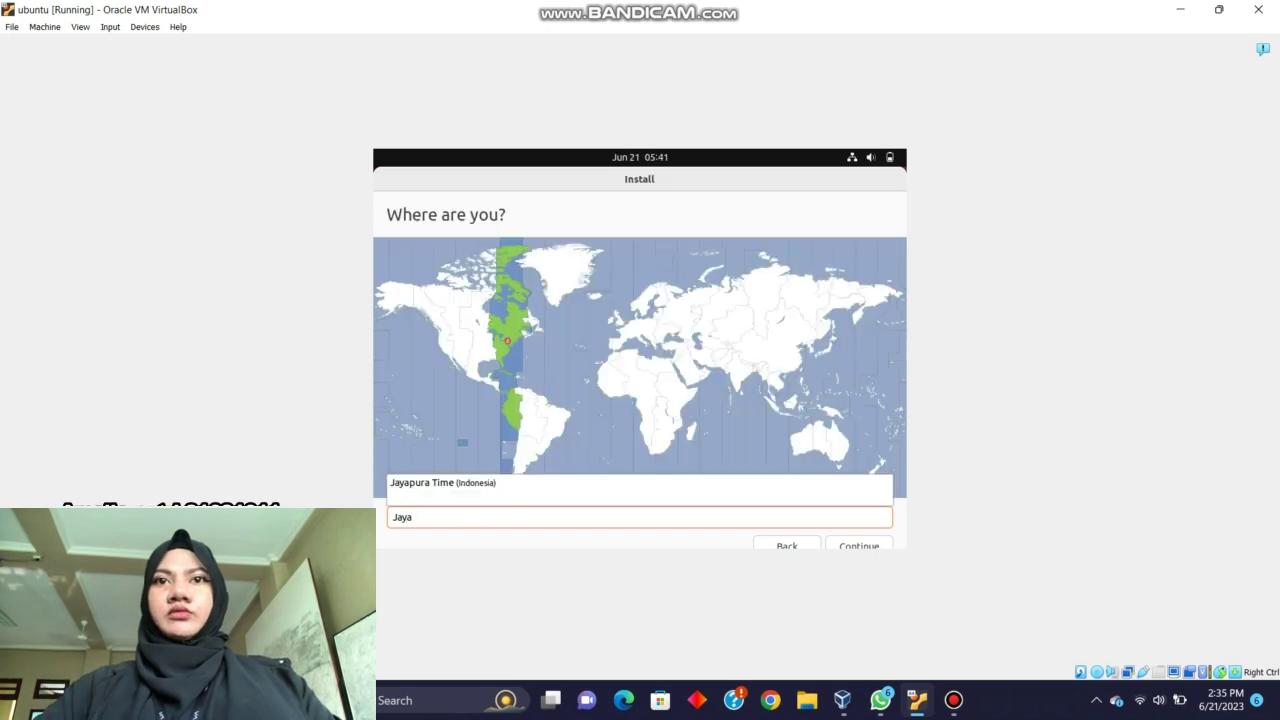
text(a)
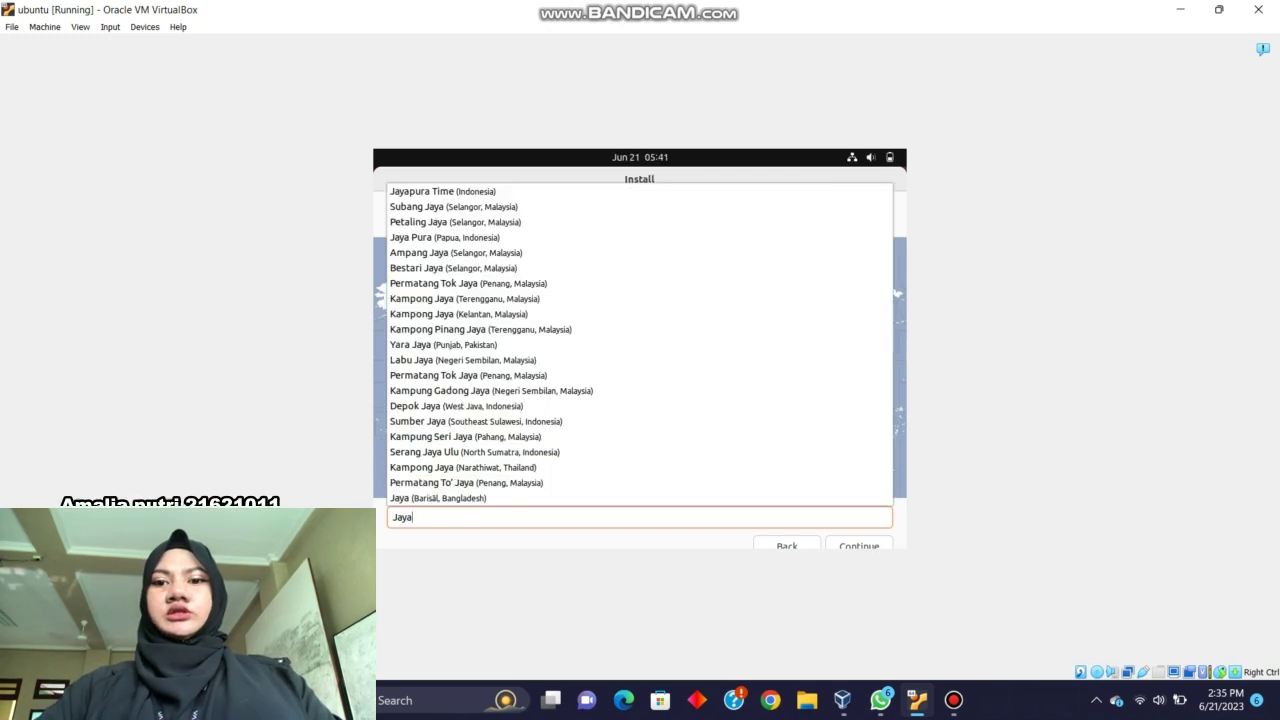
text(p)
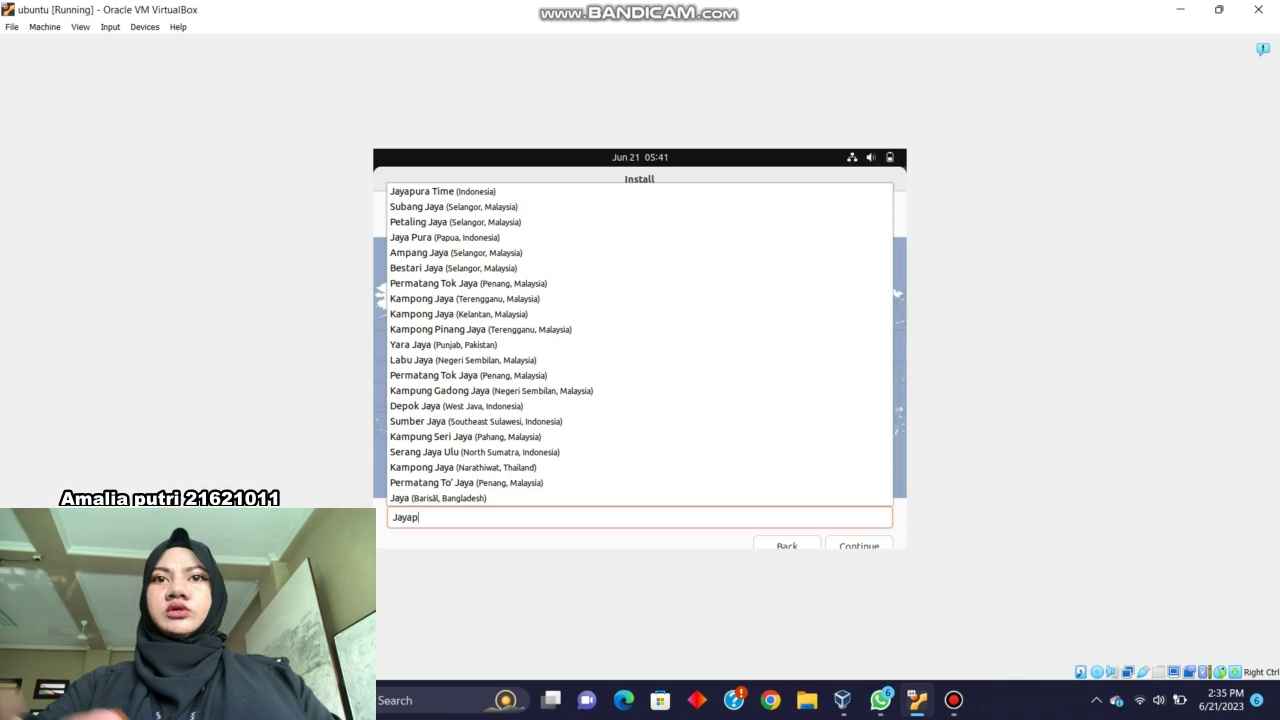
text(ura)
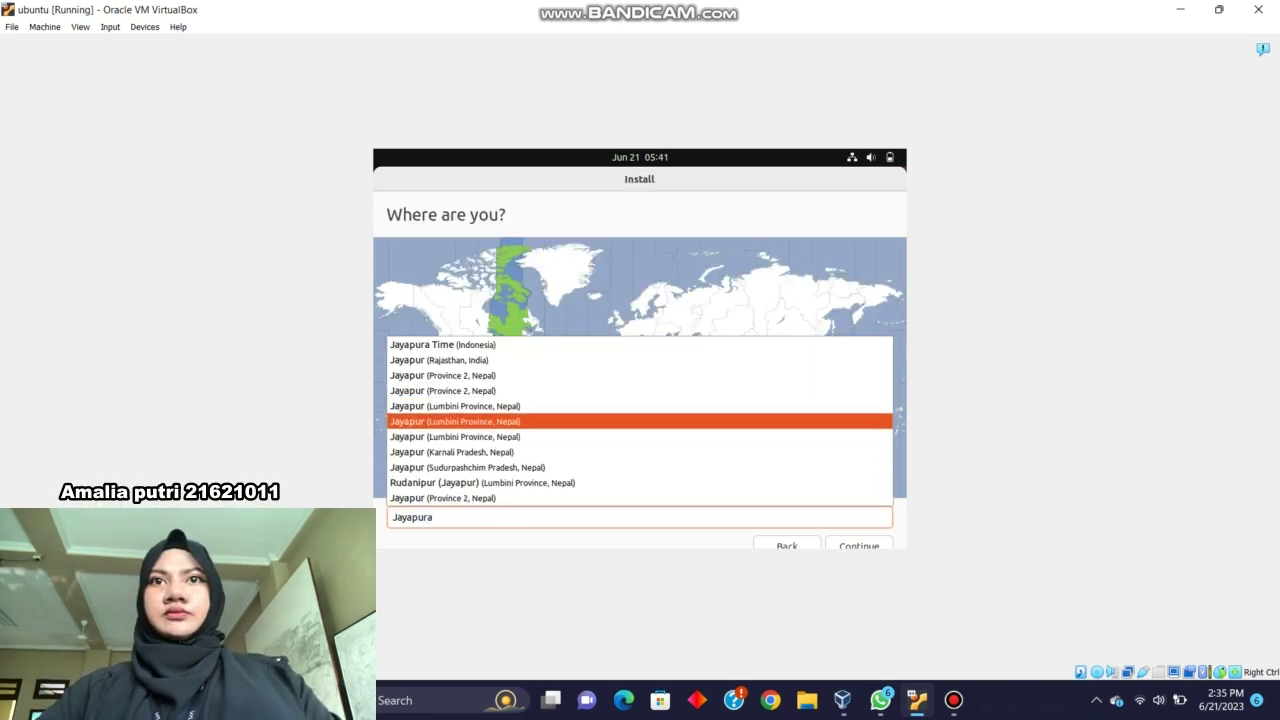
click(441, 344)
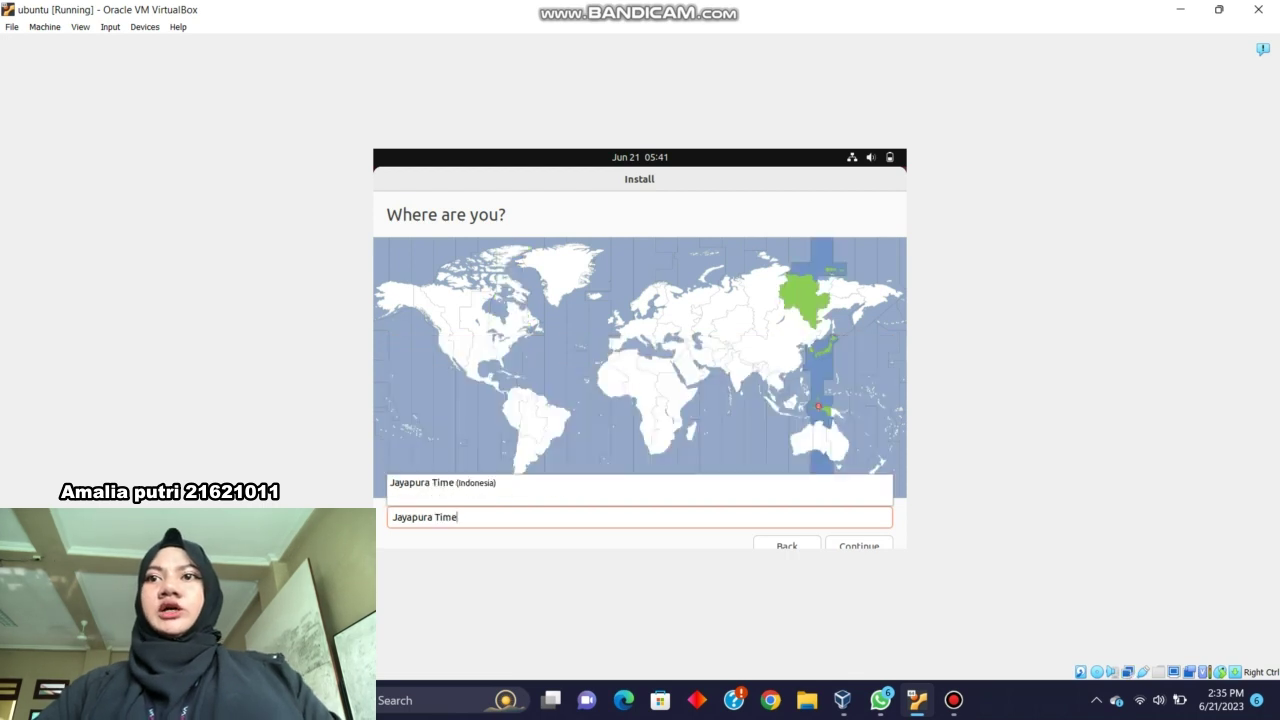
click(859, 544)
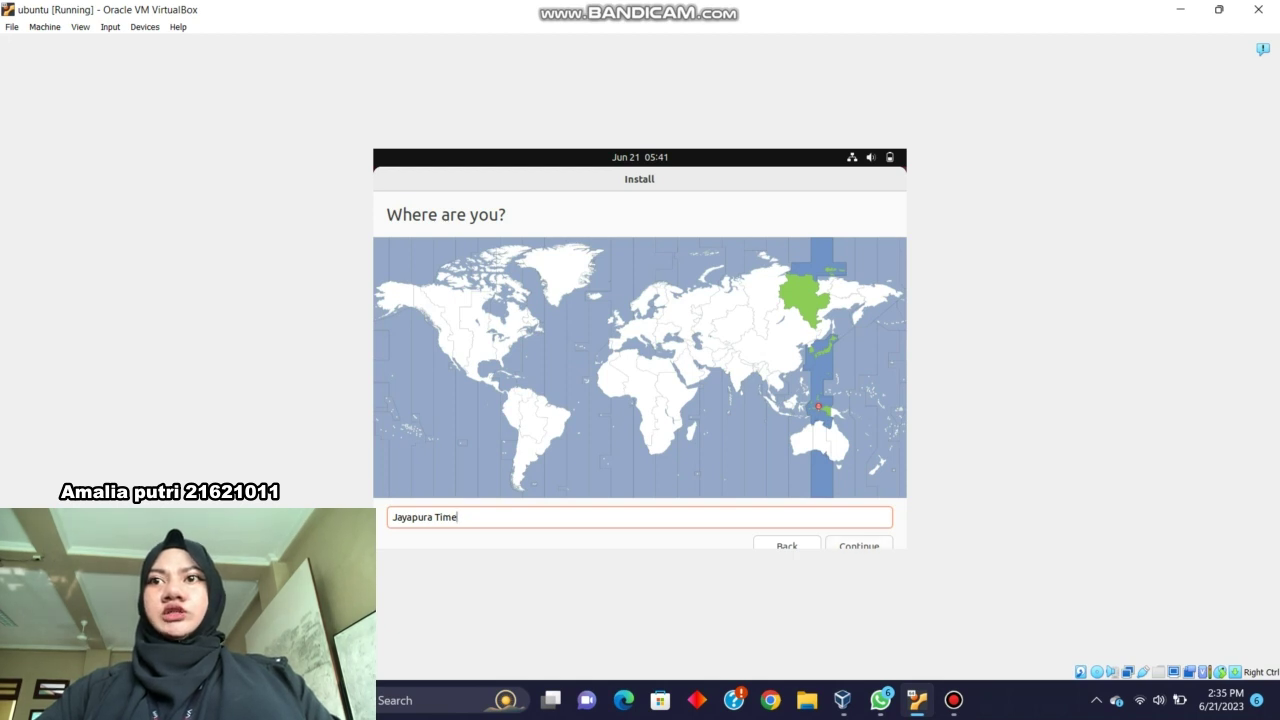
Advance to the Who are you page and enter SISTEMOPERASI as the name.
click(859, 544)
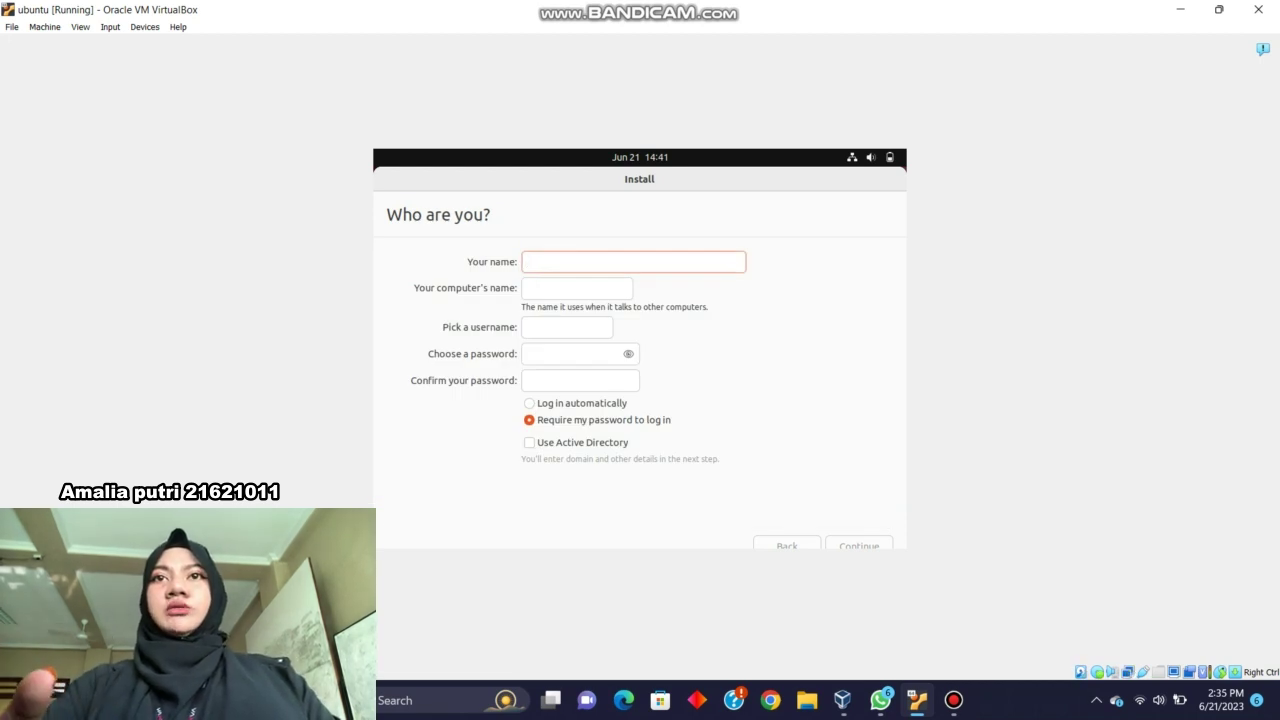
text(Sis)
key(BackSpace)
key(BackSpace)
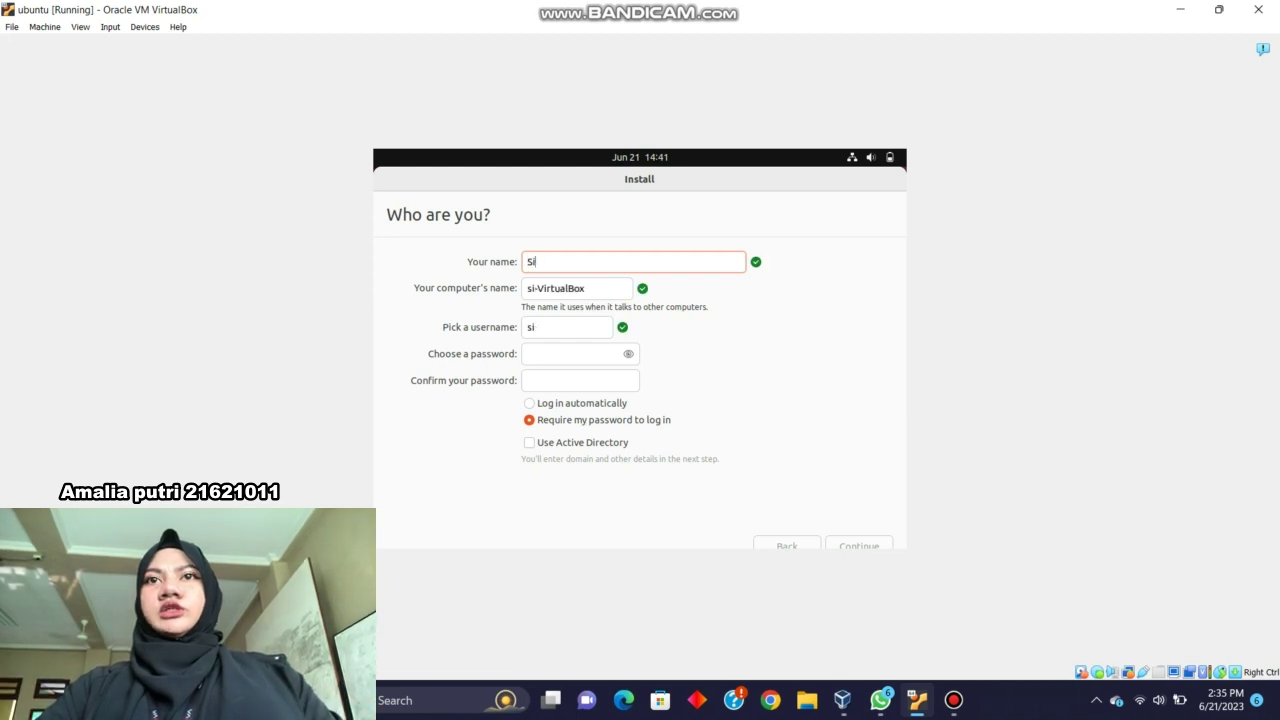
text(i)
key(BackSpace)
text(IST)
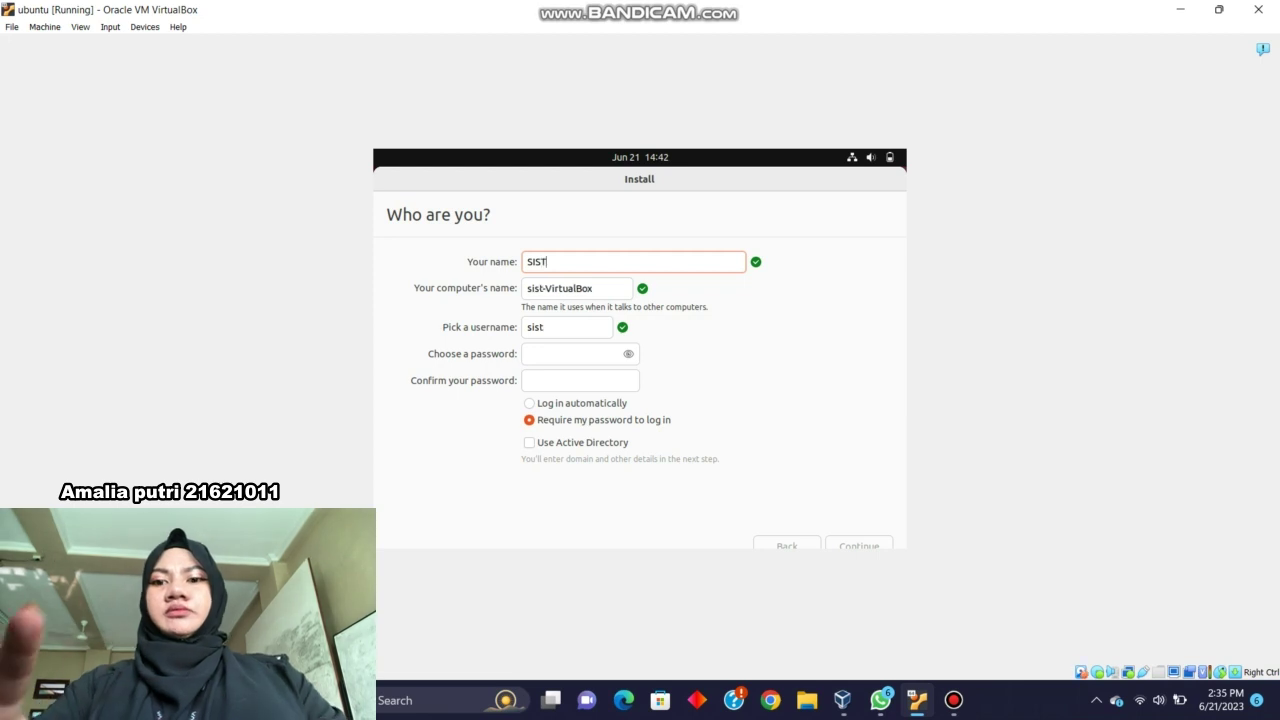
text(EMO)
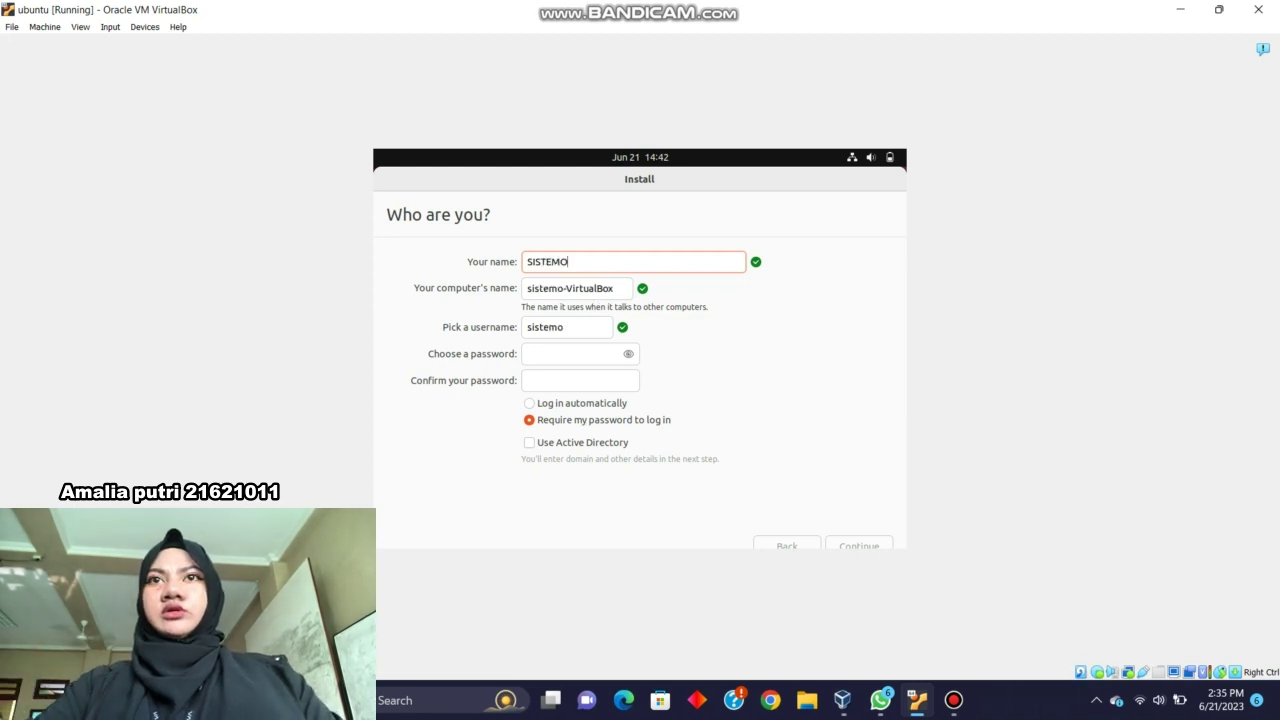
text(PERASI)
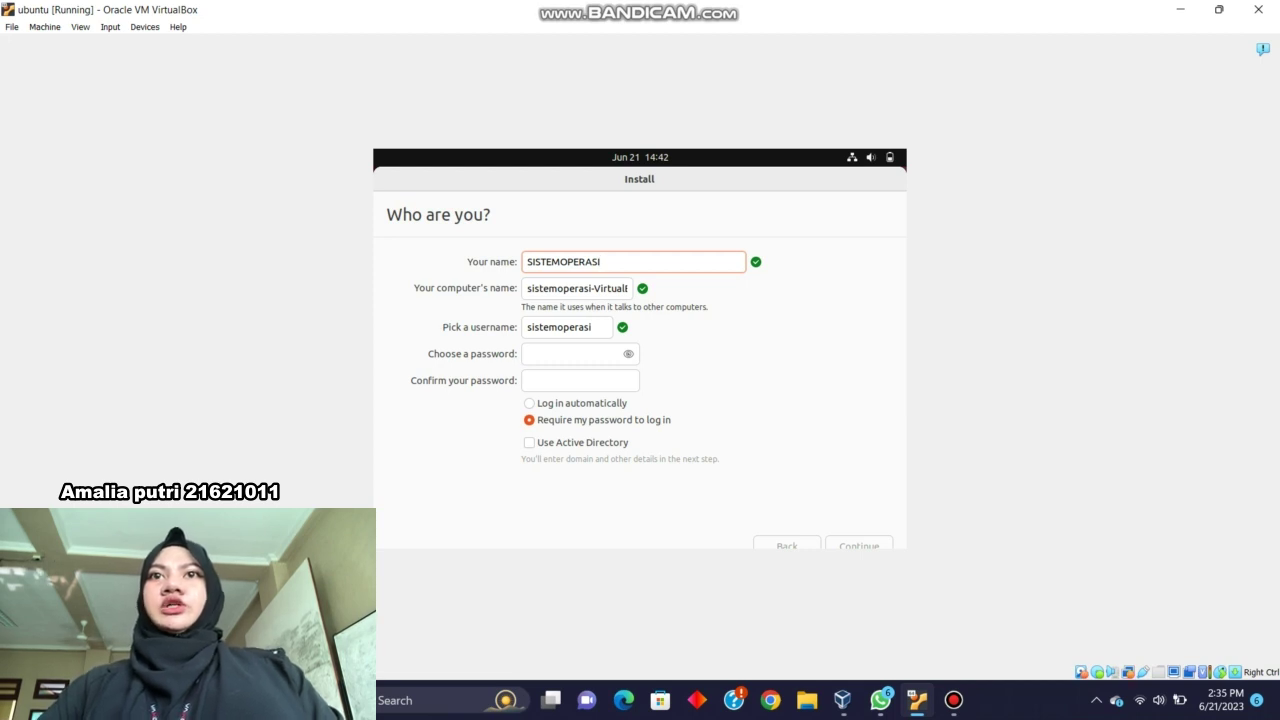
Enter the account password, showing it in plain text to correct typos.
click(573, 354)
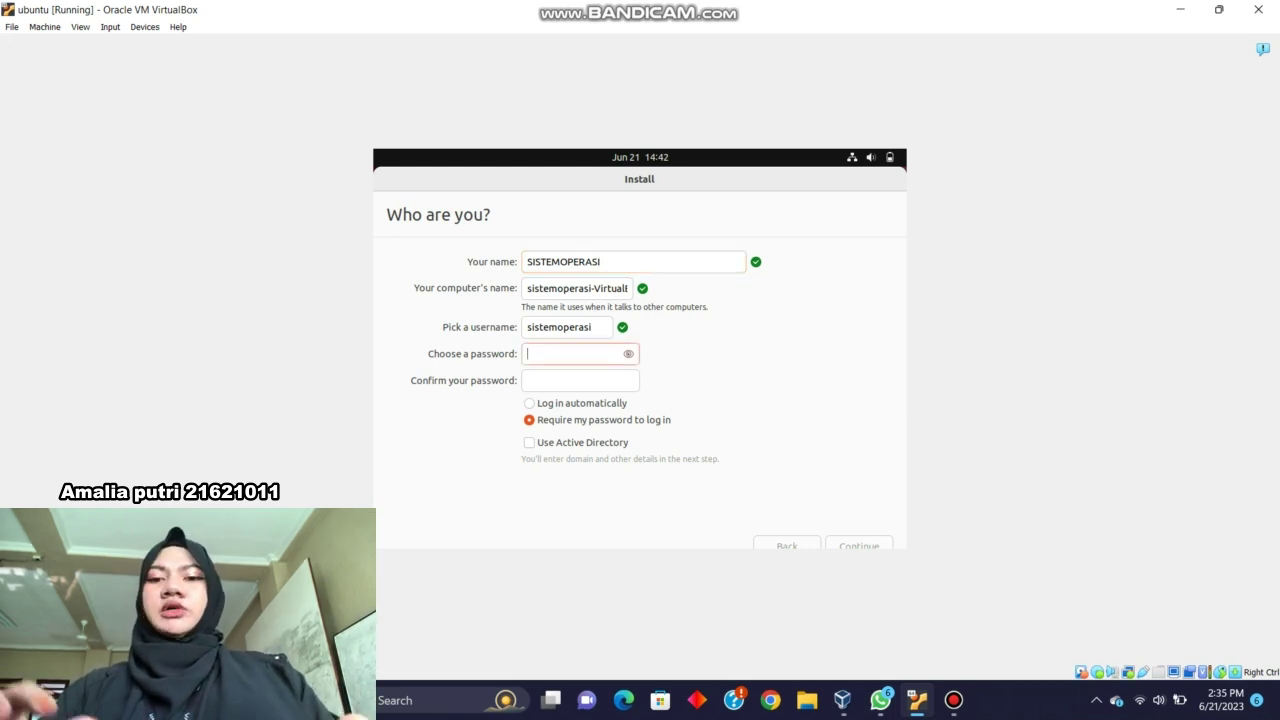
text(12)
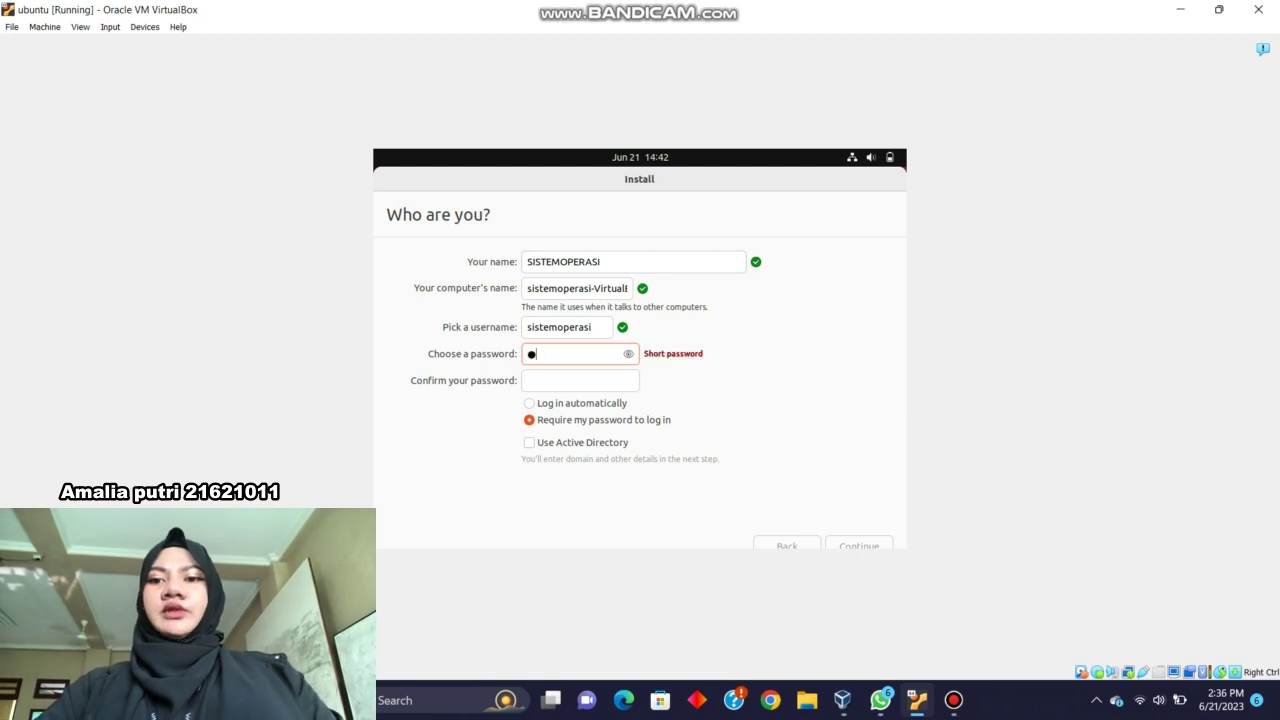
text(345678910)
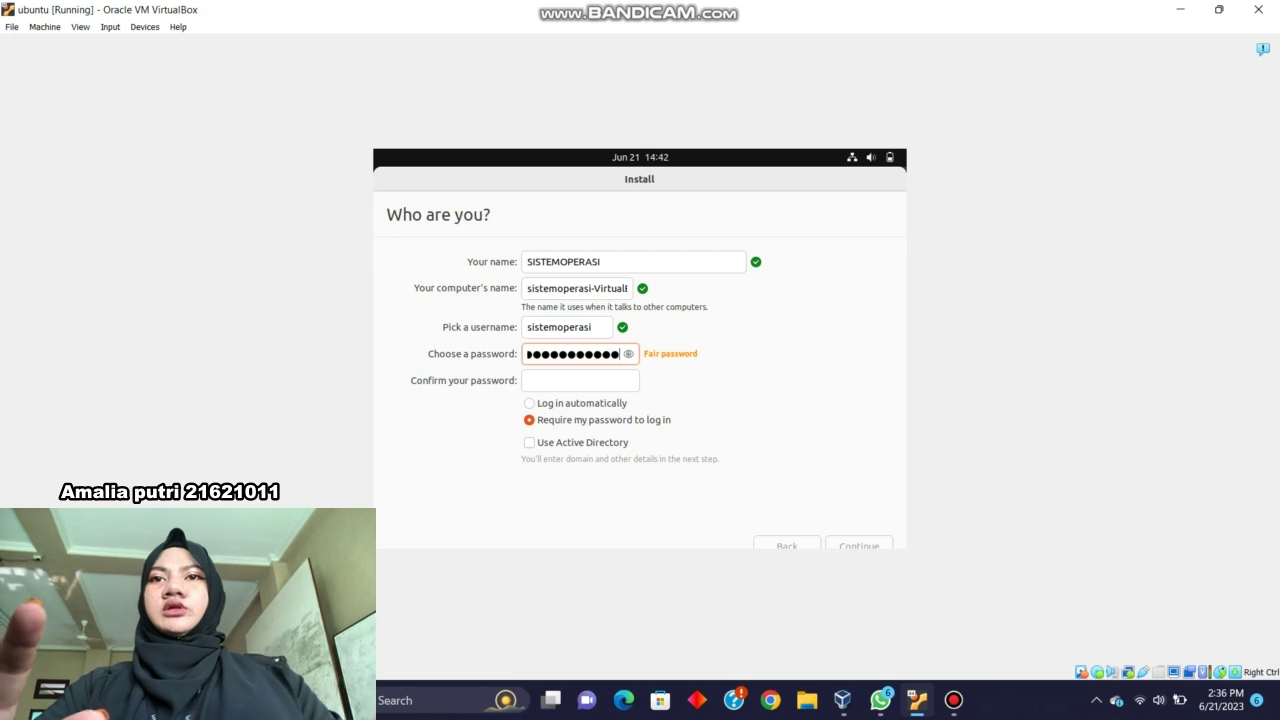
click(628, 354)
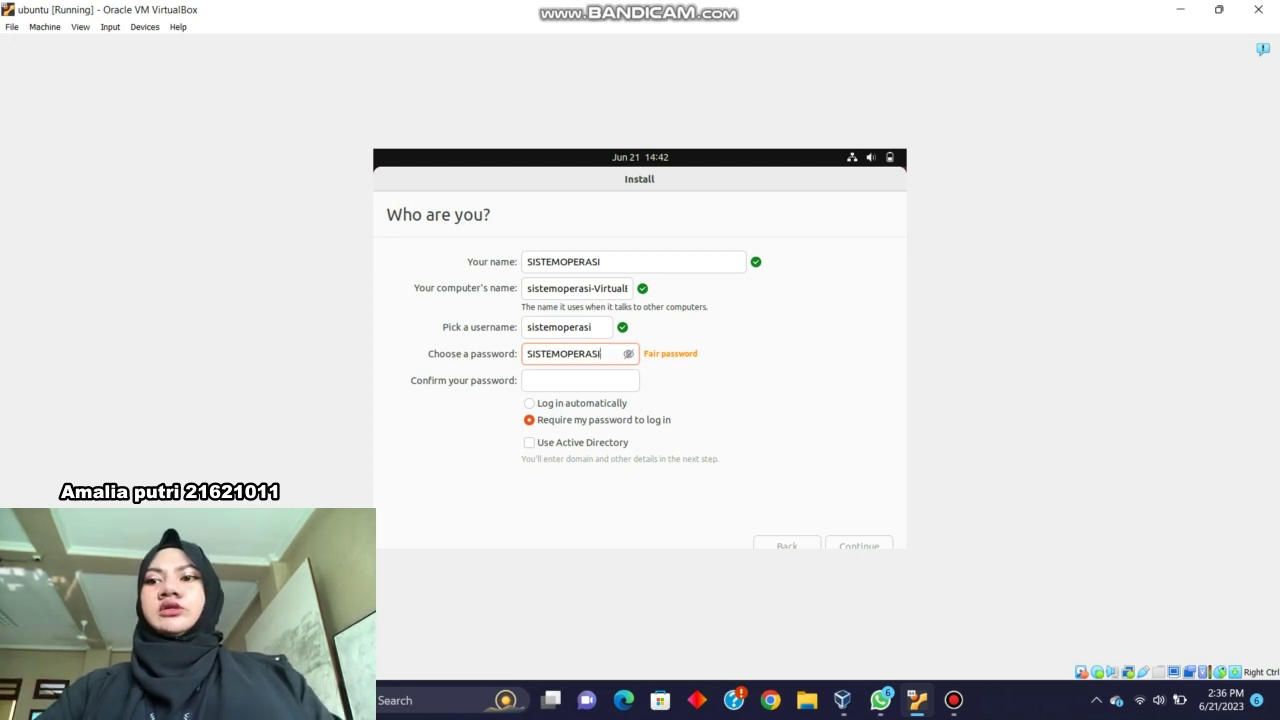
key(BackSpace)
key(BackSpace)
key(BackSpace)
key(BackSpace)
key(BackSpace)
key(BackSpace)
key(BackSpace)
key(BackSpace)
key(BackSpace)
key(BackSpace)
key(BackSpace)
key(BackSpace)
key(BackSpace)
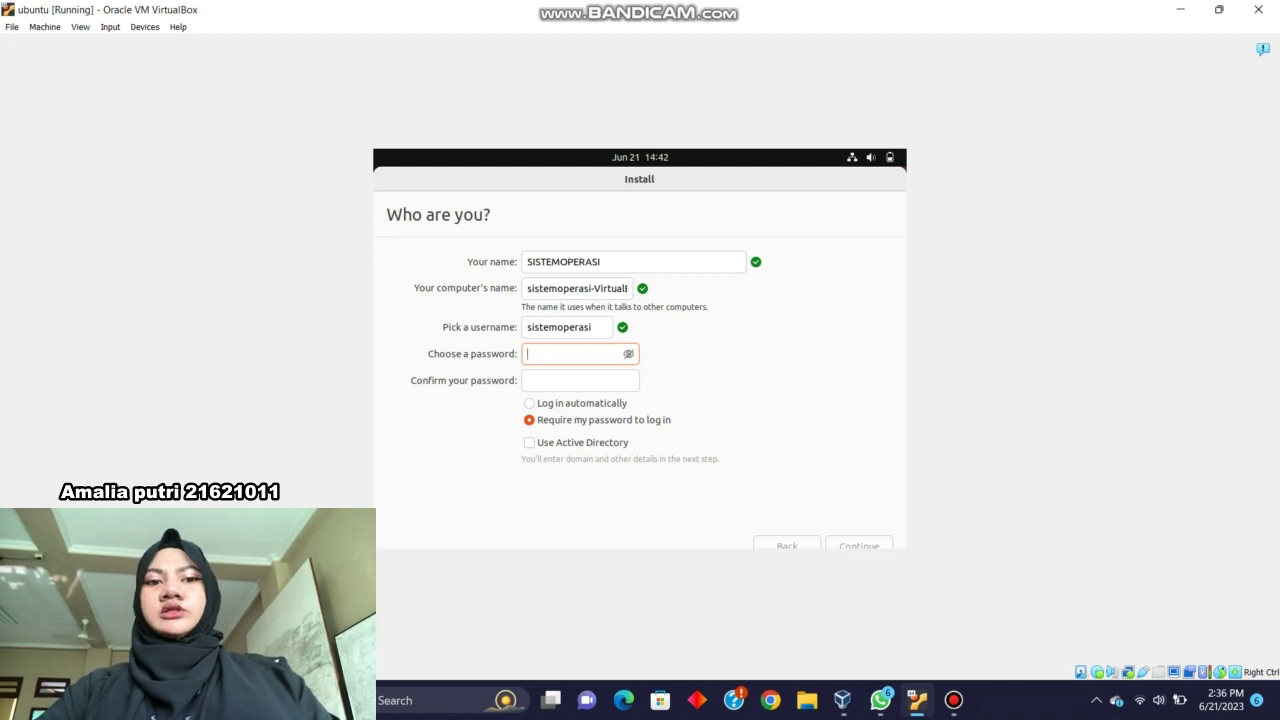
text(si)
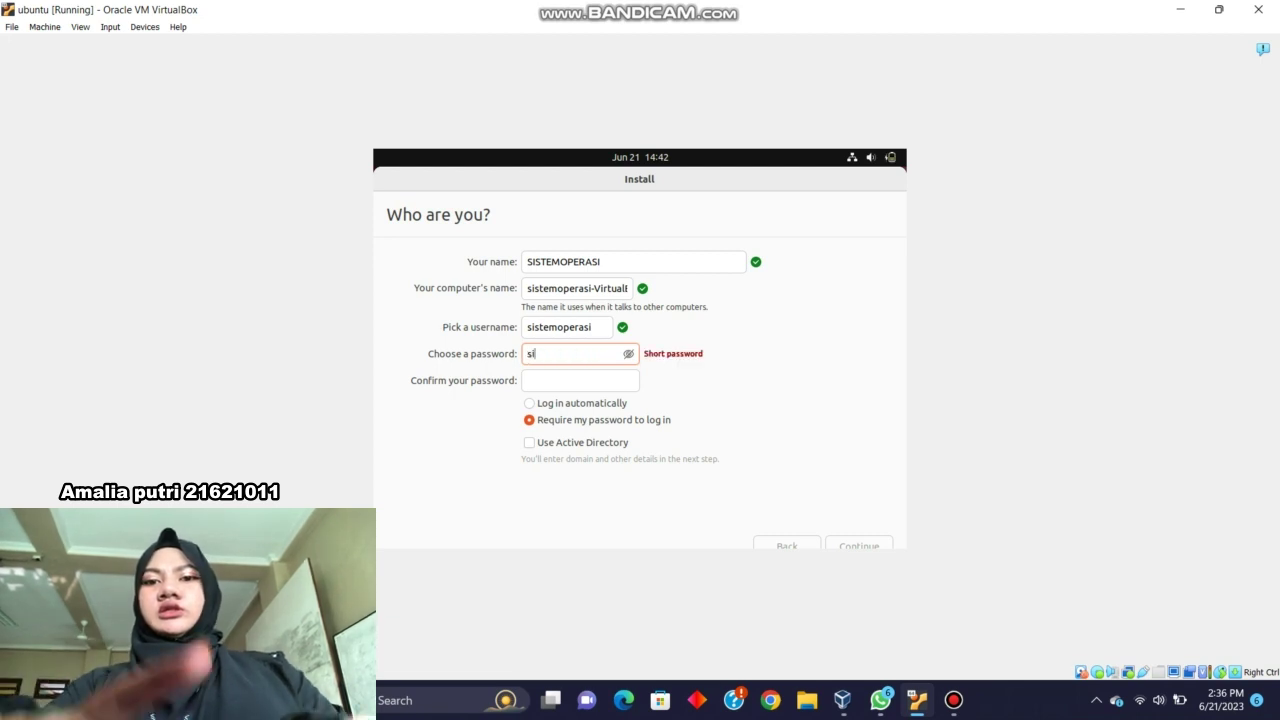
text(stemop)
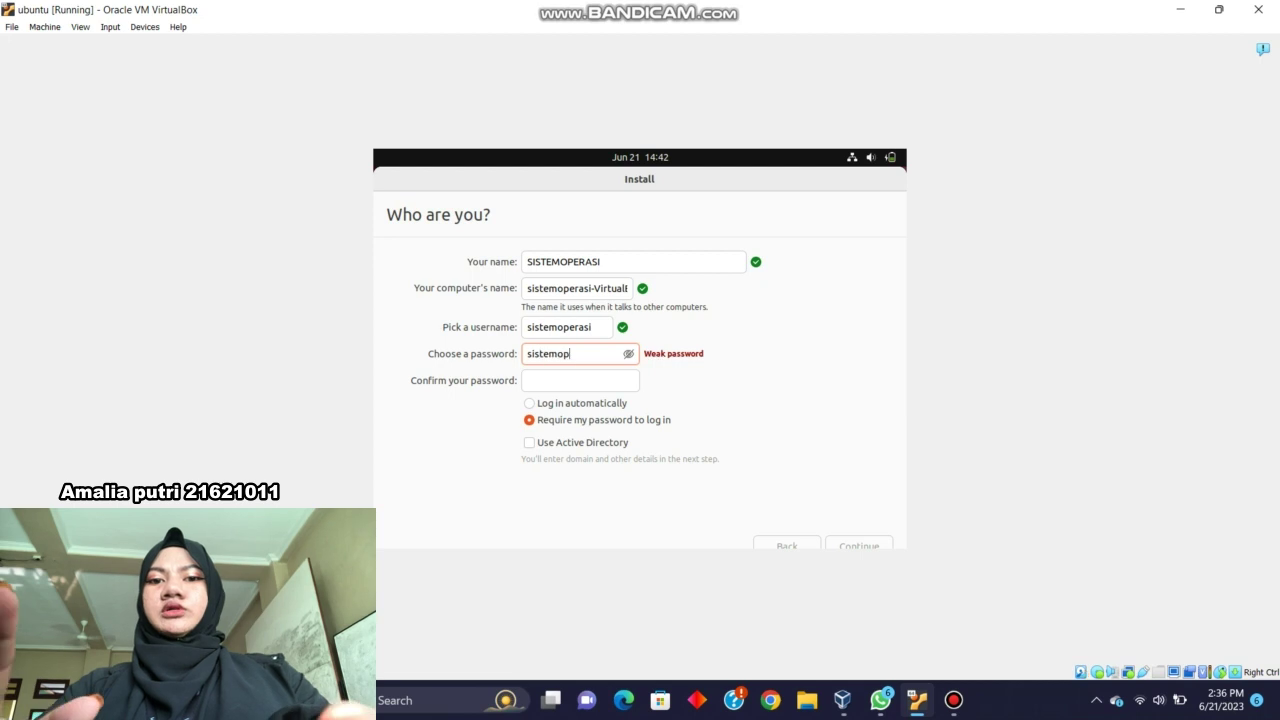
text(erasi)
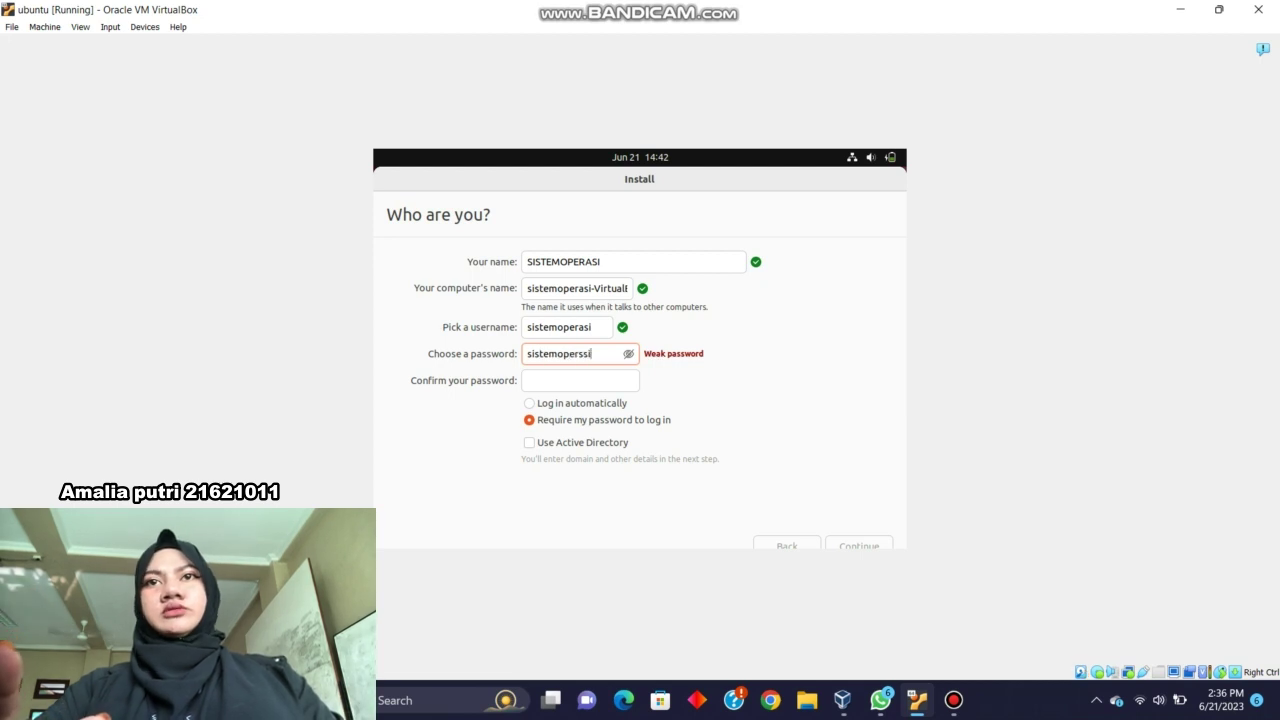
key(BackSpace)
key(BackSpace)
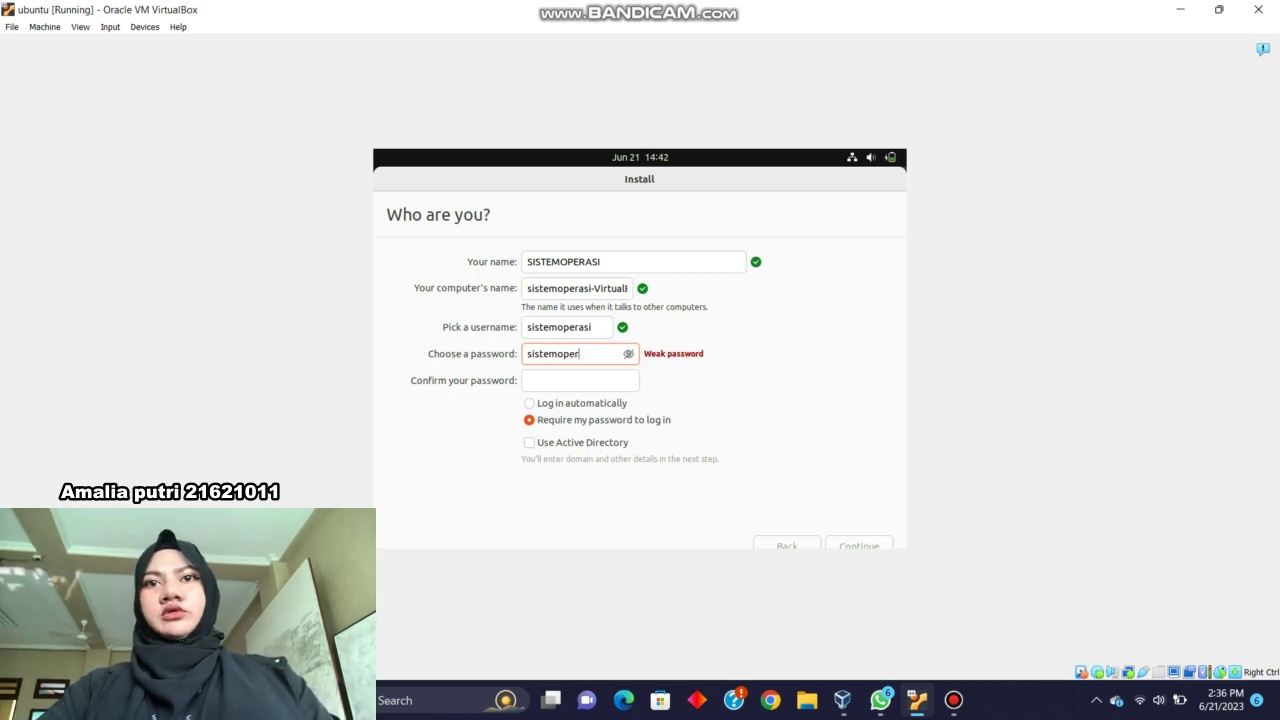
text(asi)
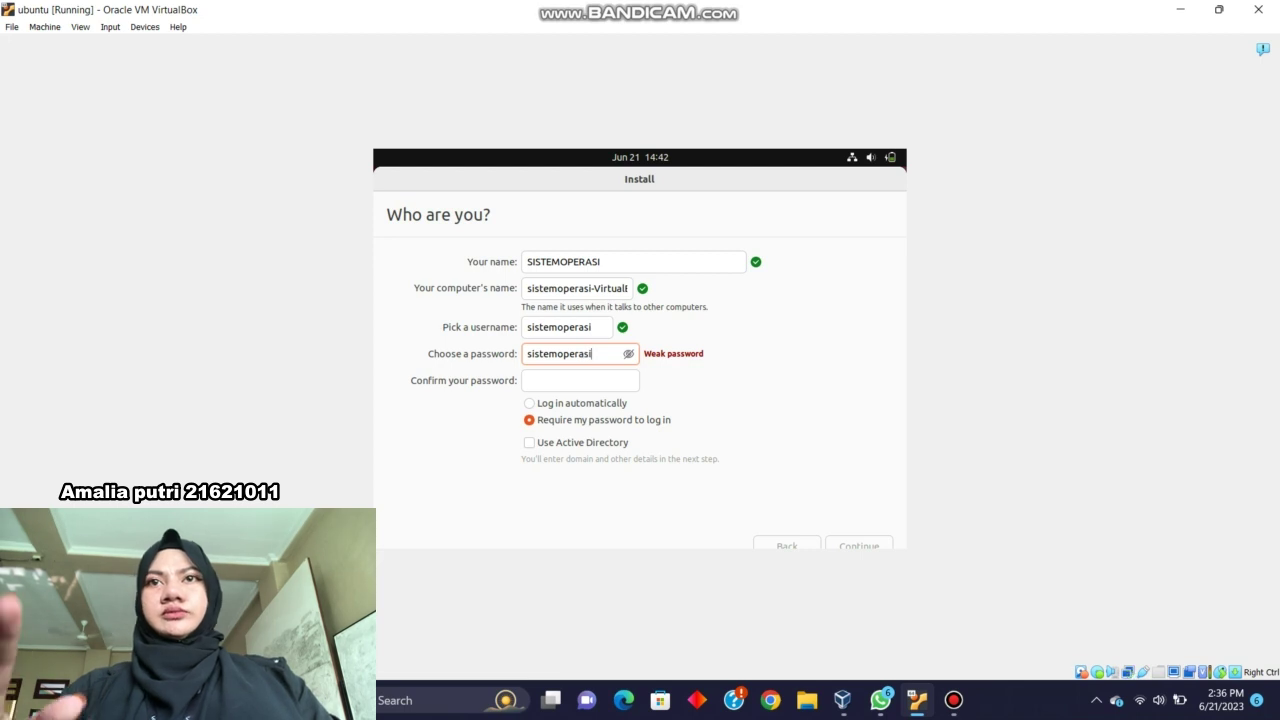
Retype the same password in Confirm password until it matches, then submit the account details.
key(Tab)
text(dd)
key(BackSpace)
key(BackSpace)
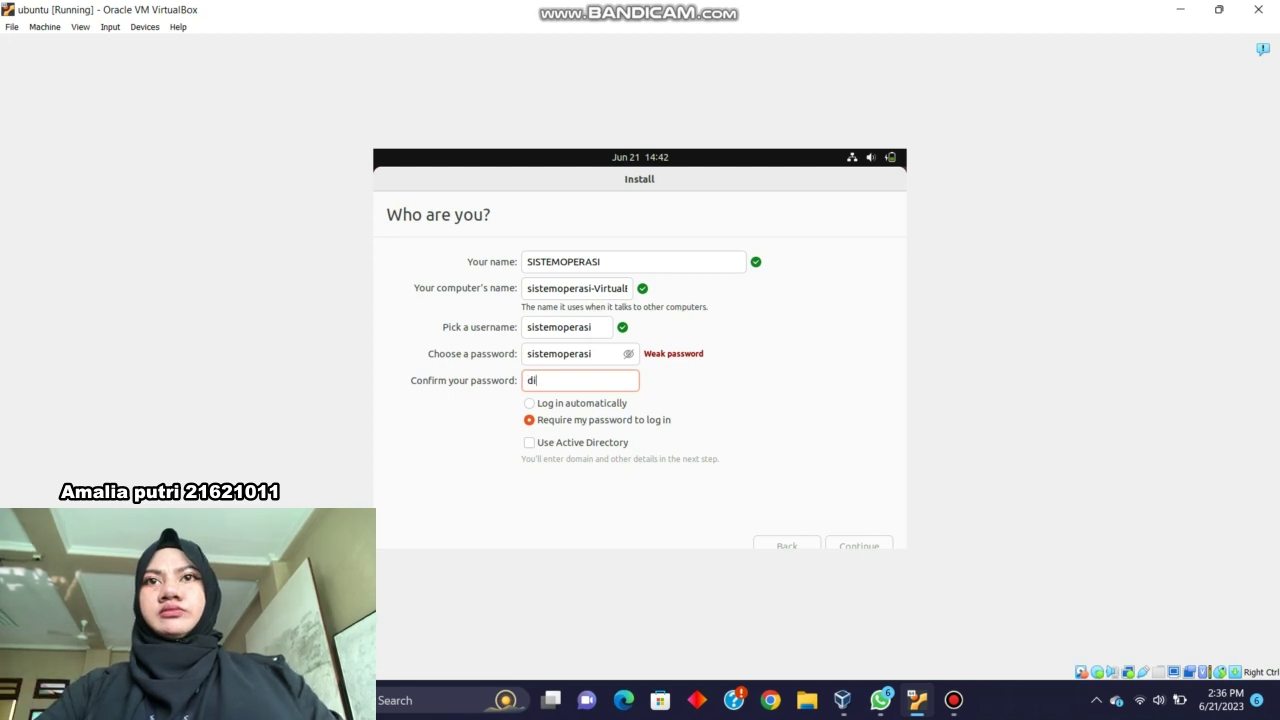
text(s)
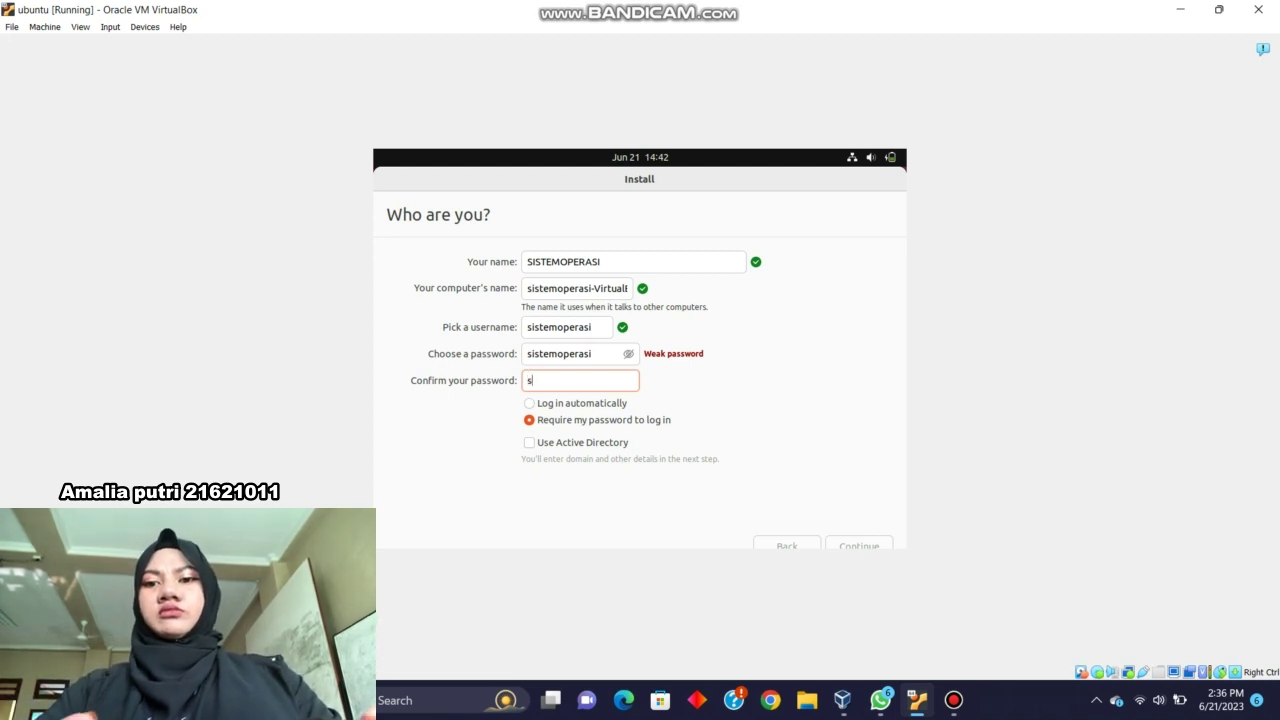
text(istemope)
text(rsd)
key(BackSpace)
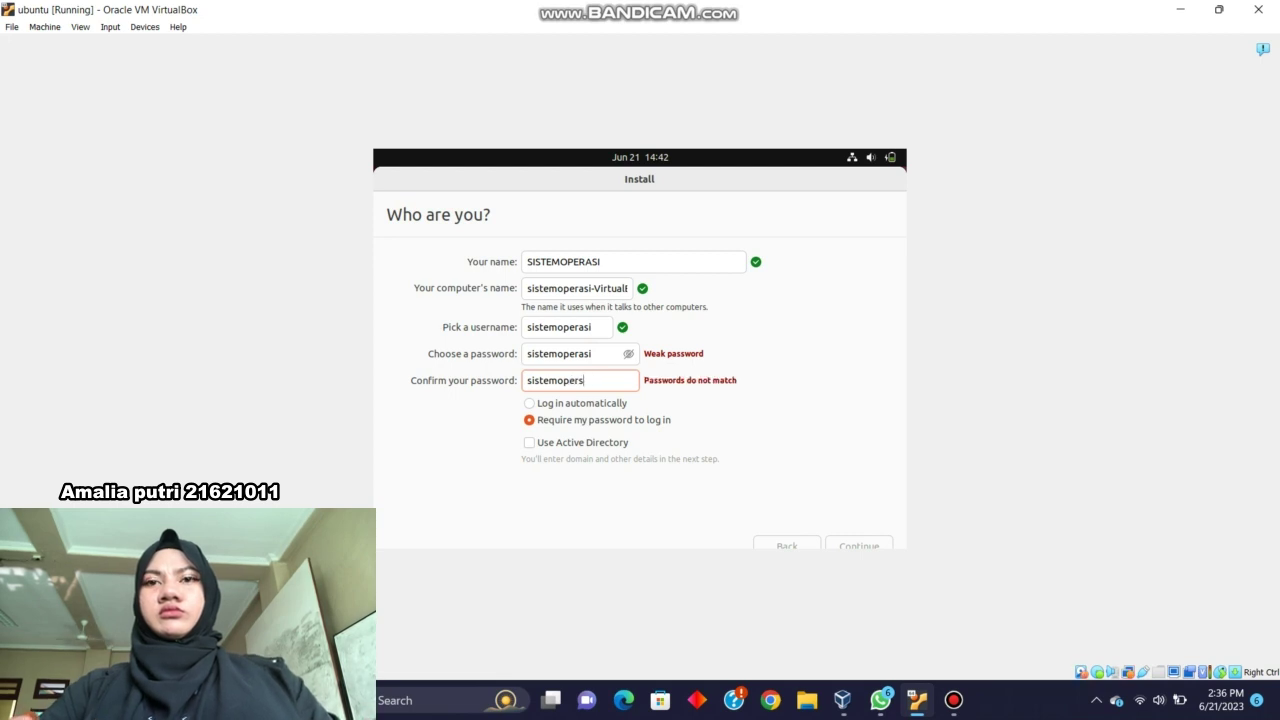
text(a)
key(BackSpace)
key(BackSpace)
text(asi)
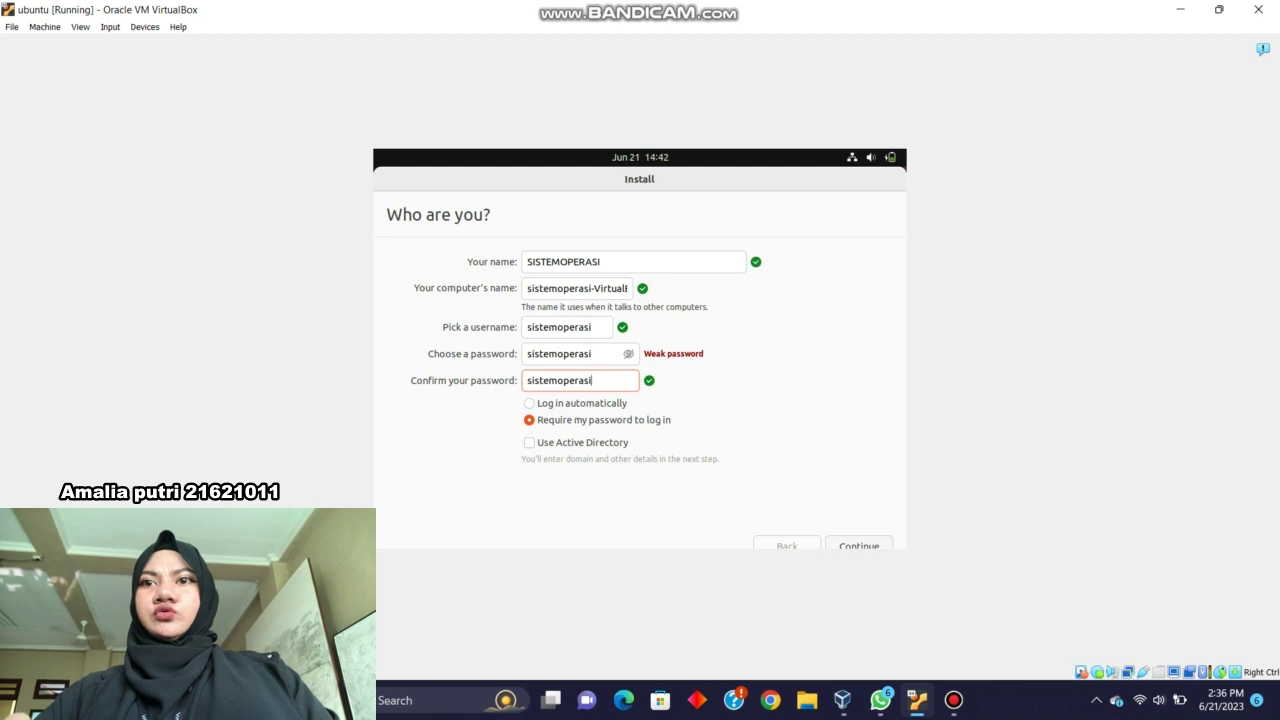
key(Return)
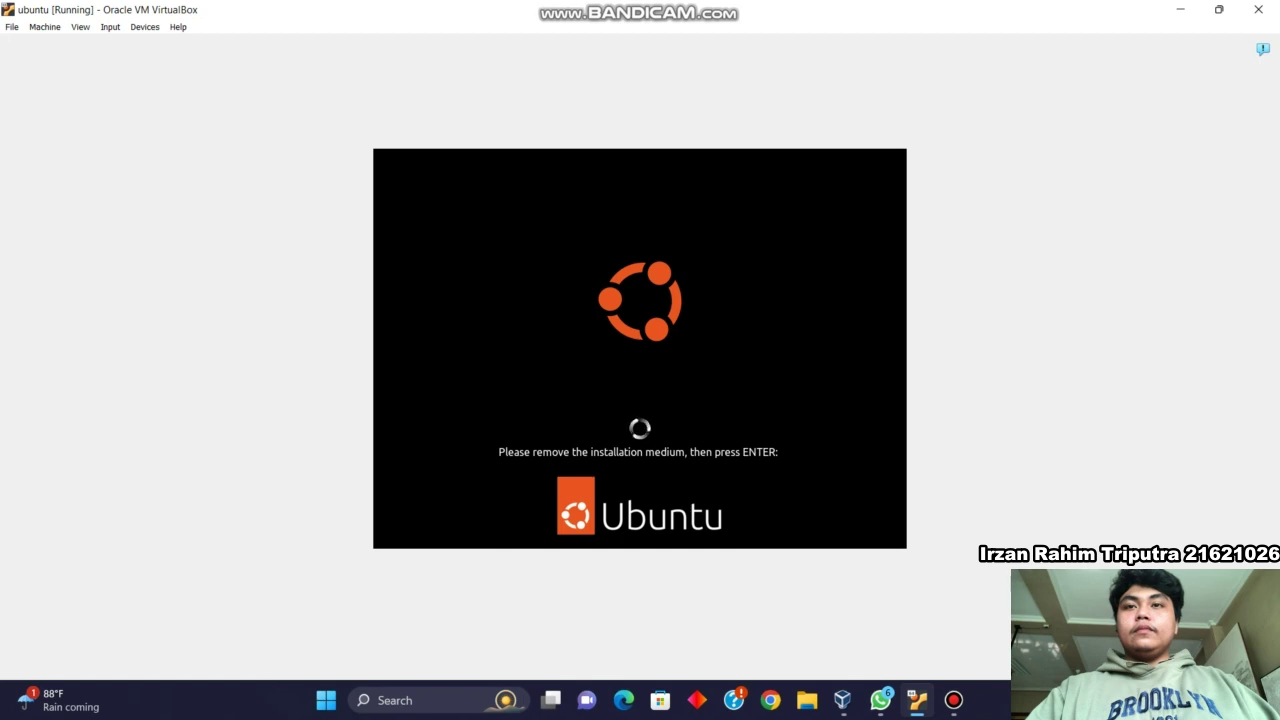
Reboot the VM at the remove-installation-medium prompt once installation finishes.
key(Return)
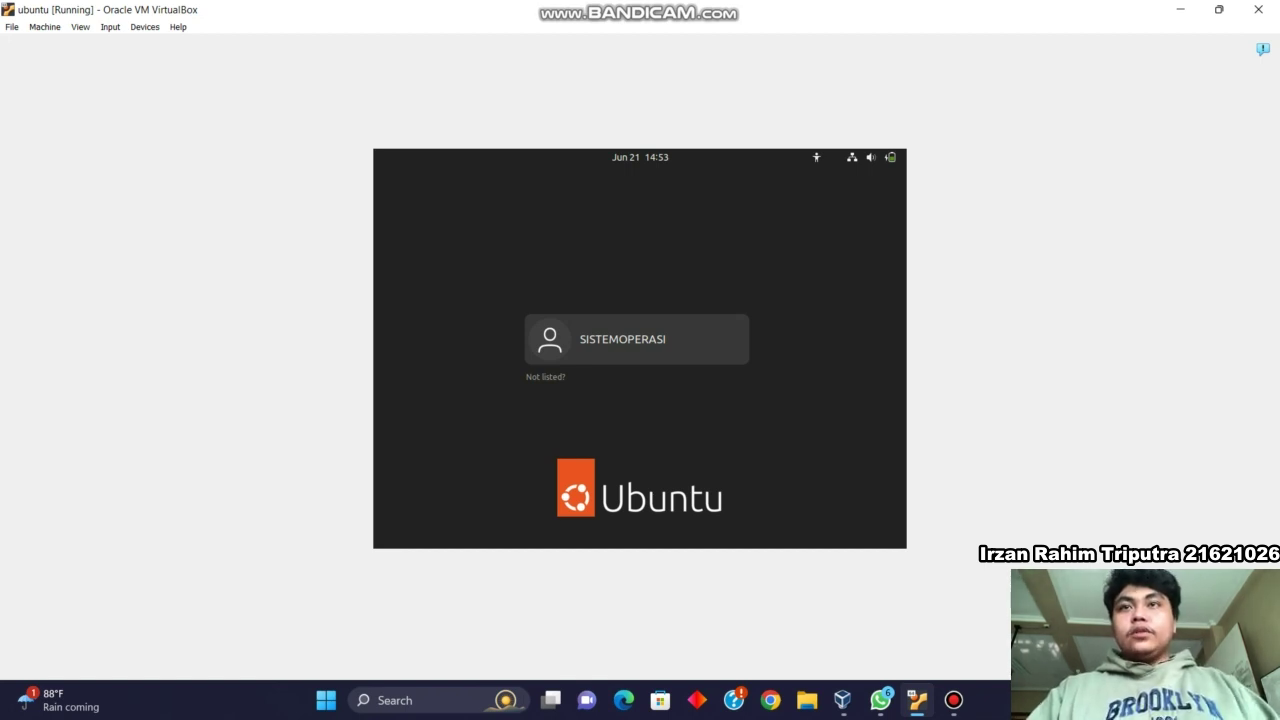
Log in as the new user with the account password, reselecting the user after going back once.
key(Return)
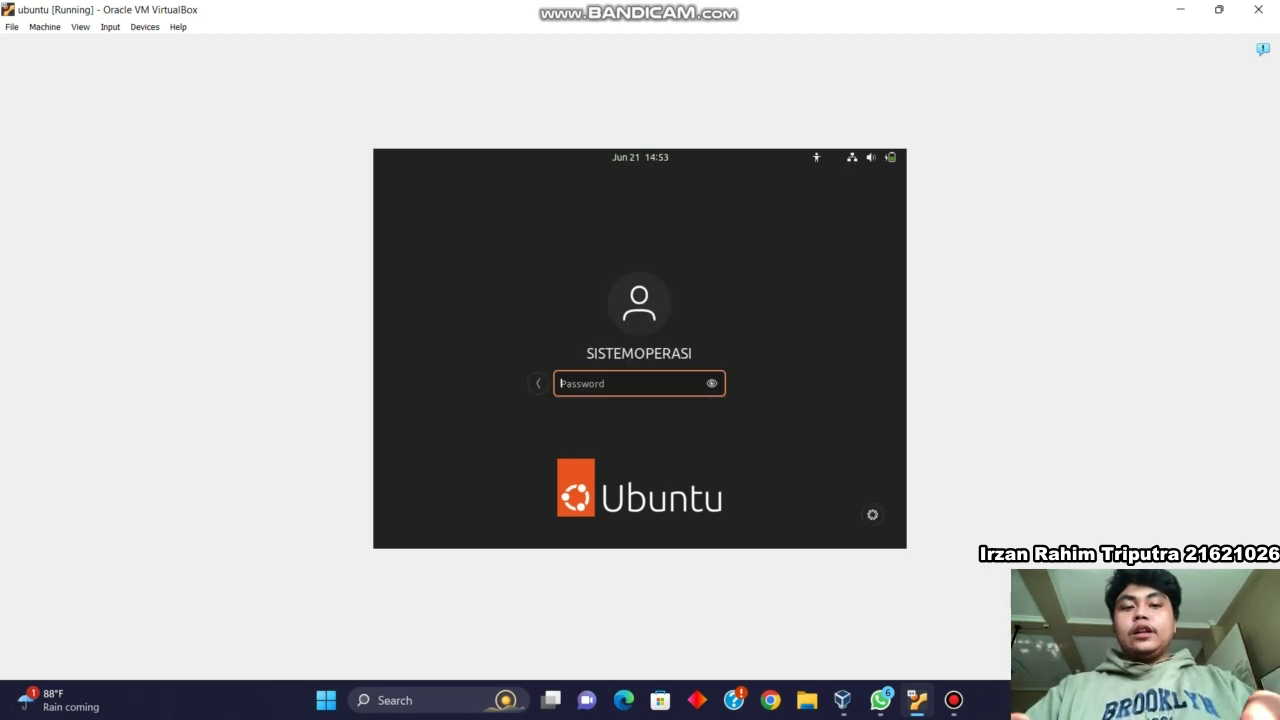
text(******)
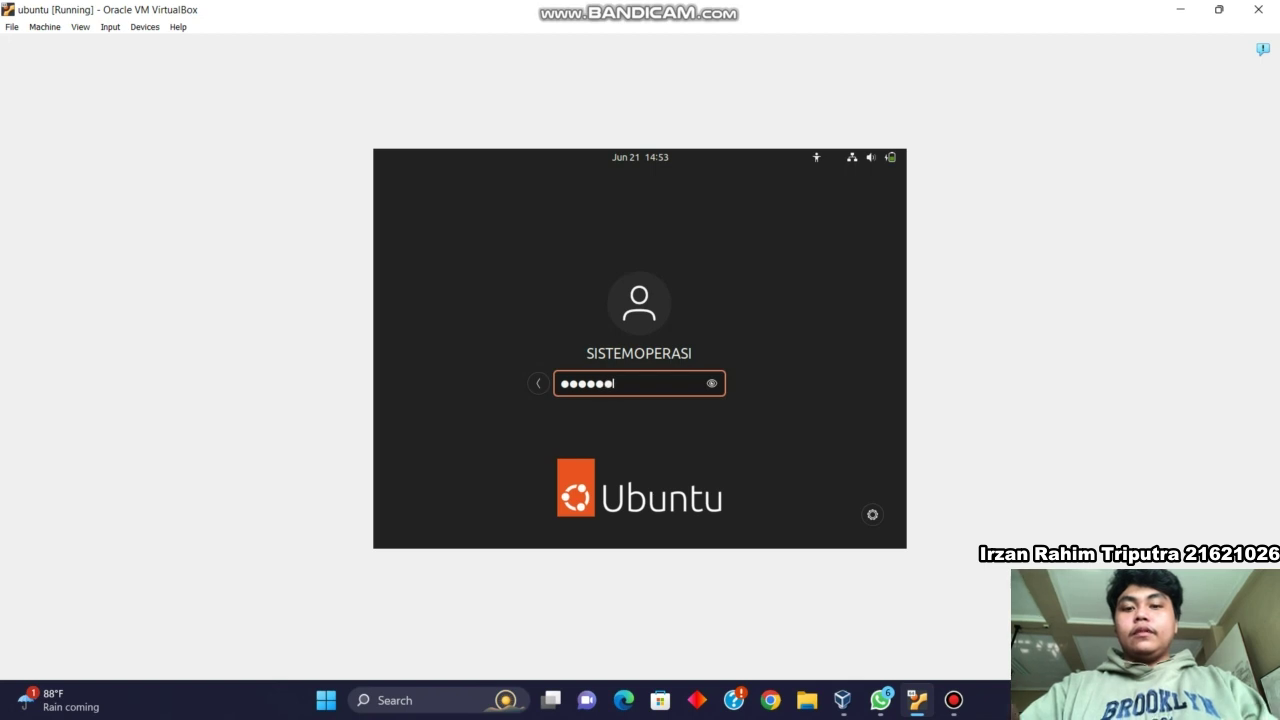
text(******)
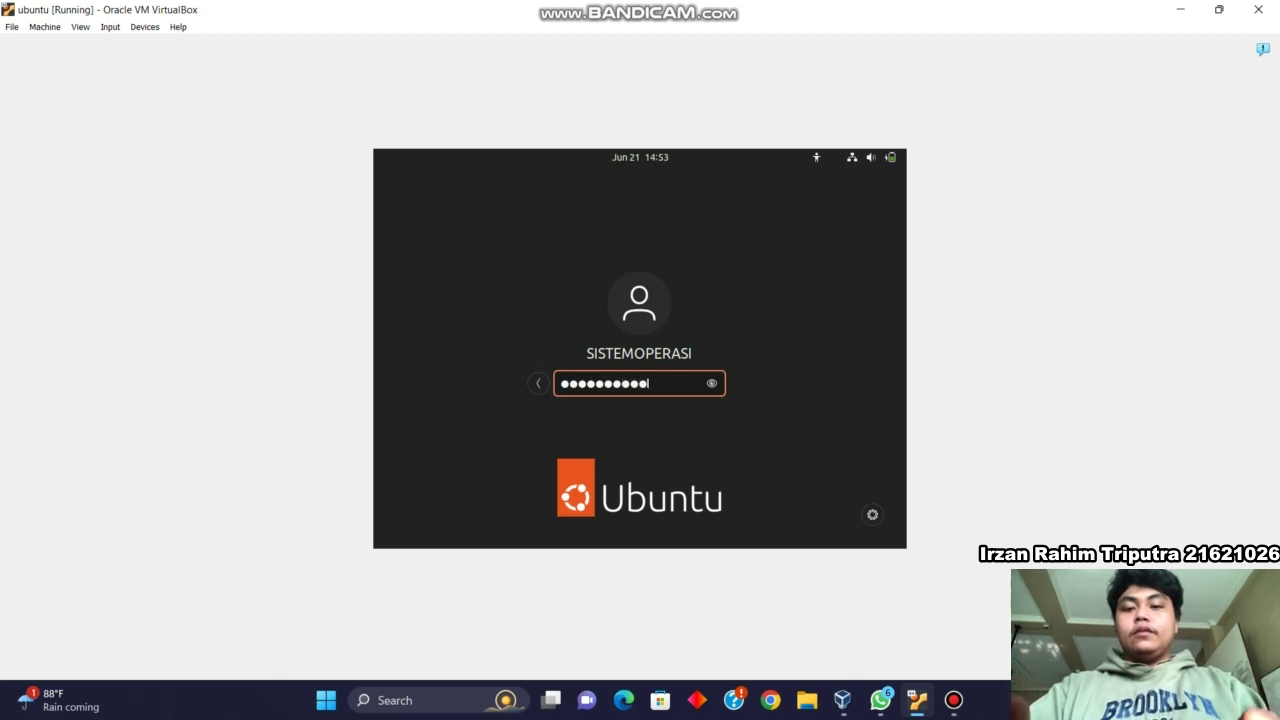
text(*)
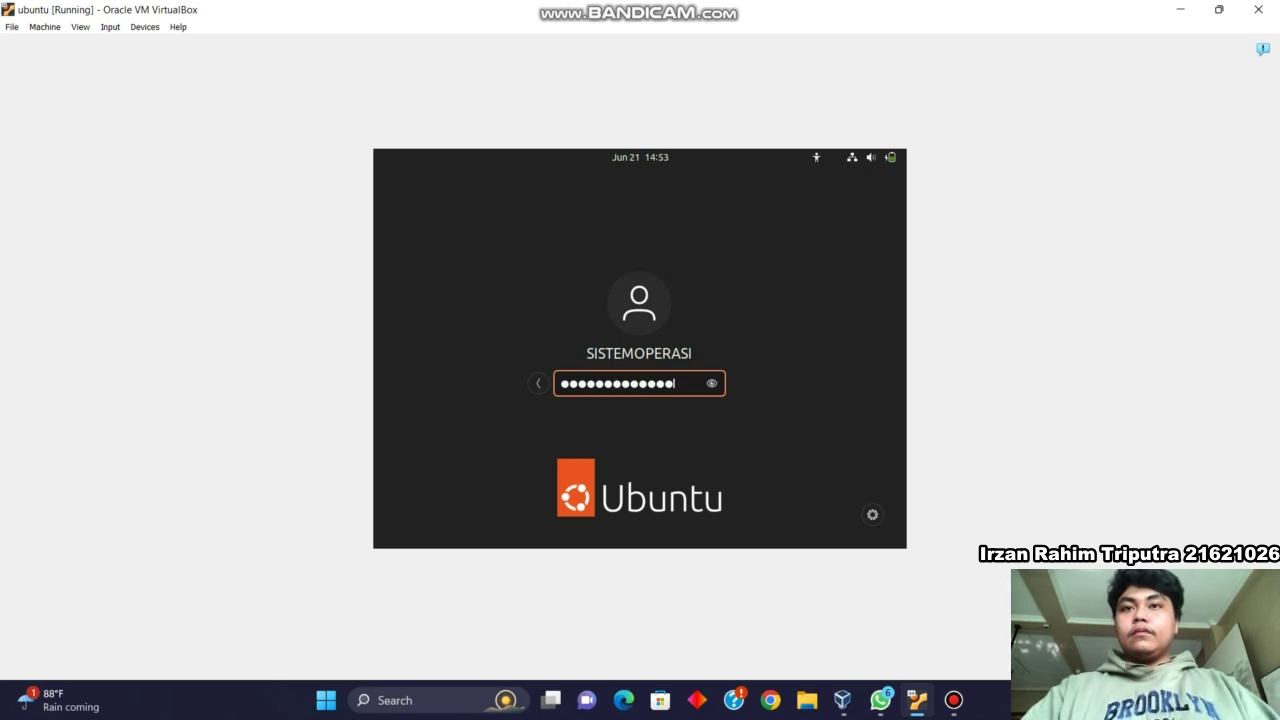
click(538, 384)
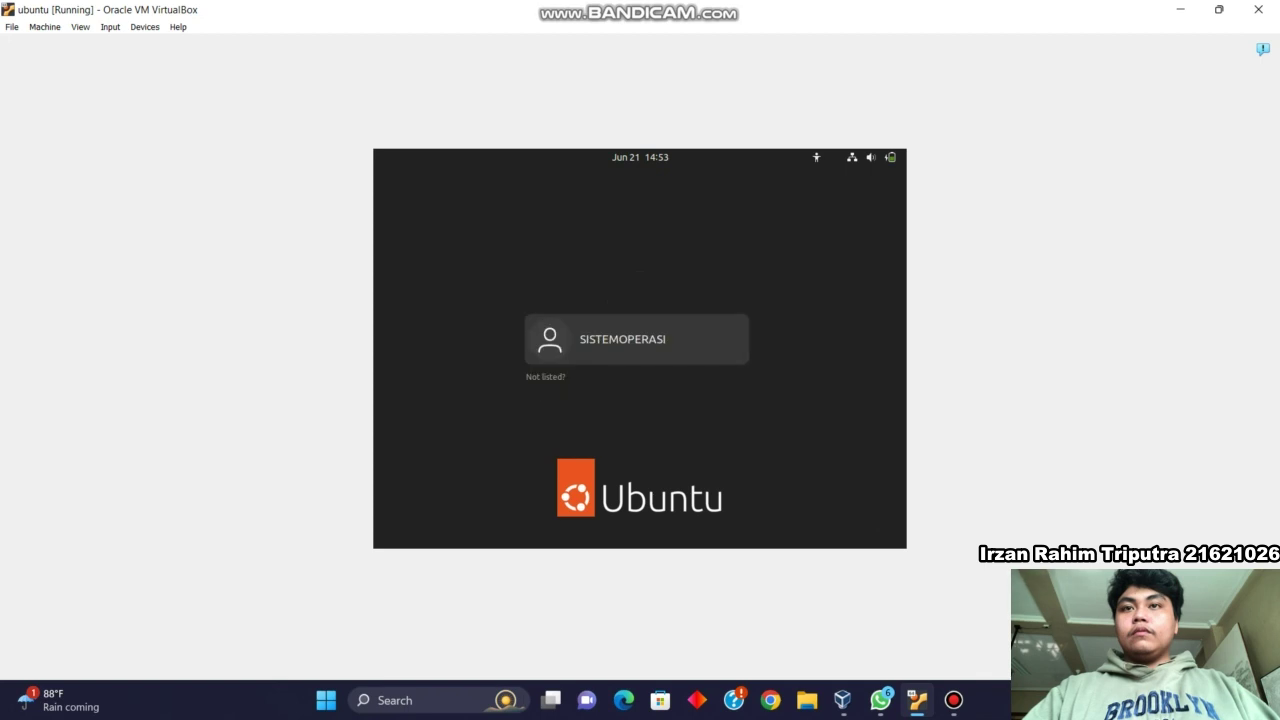
click(636, 340)
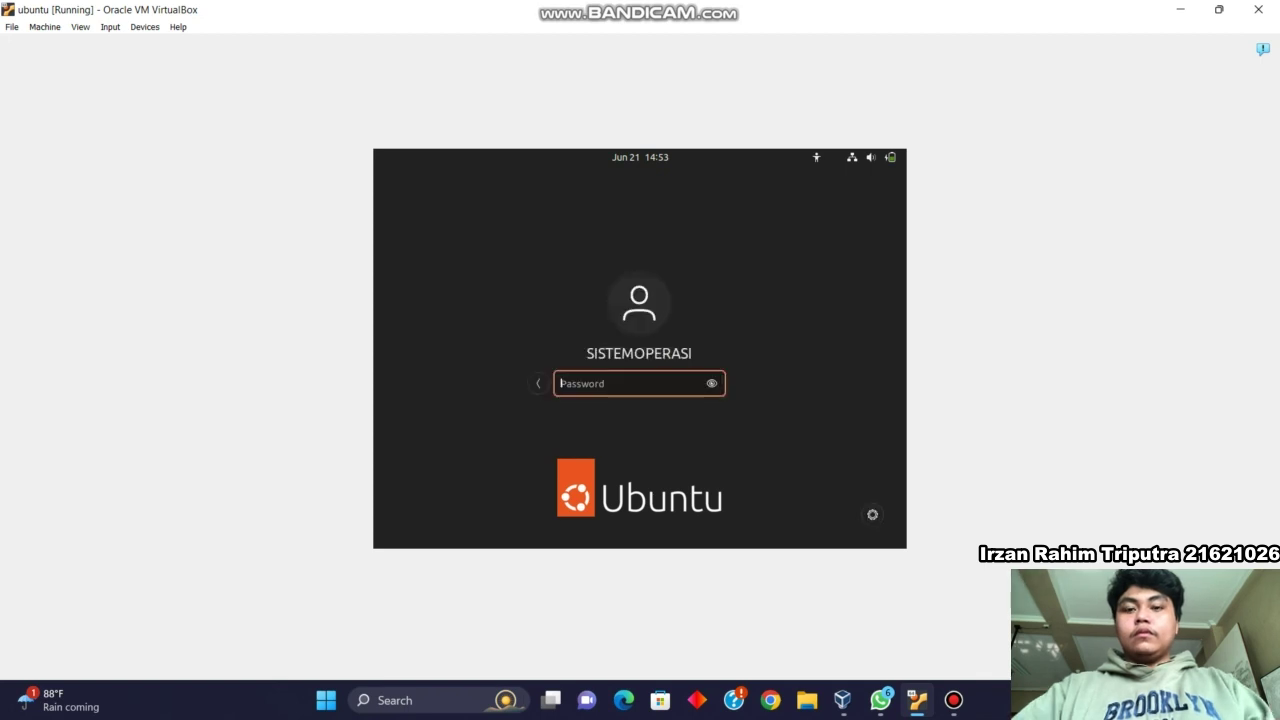
text(******)
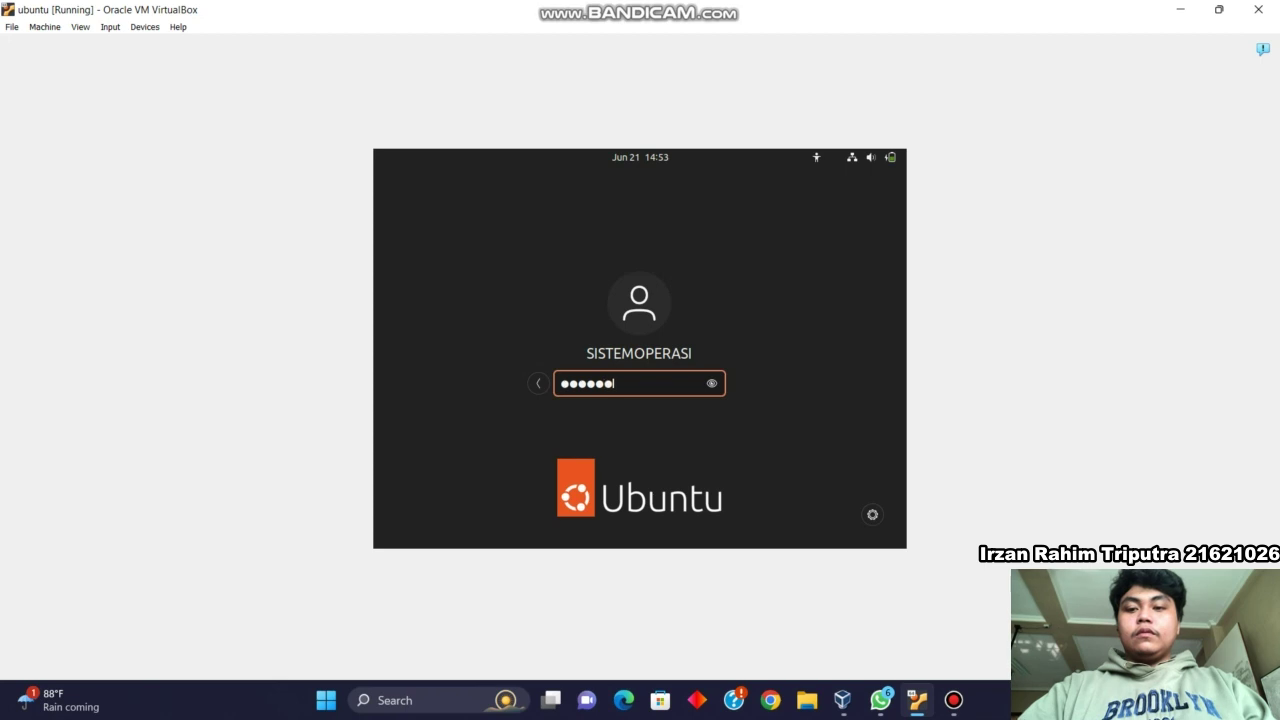
text(*******)
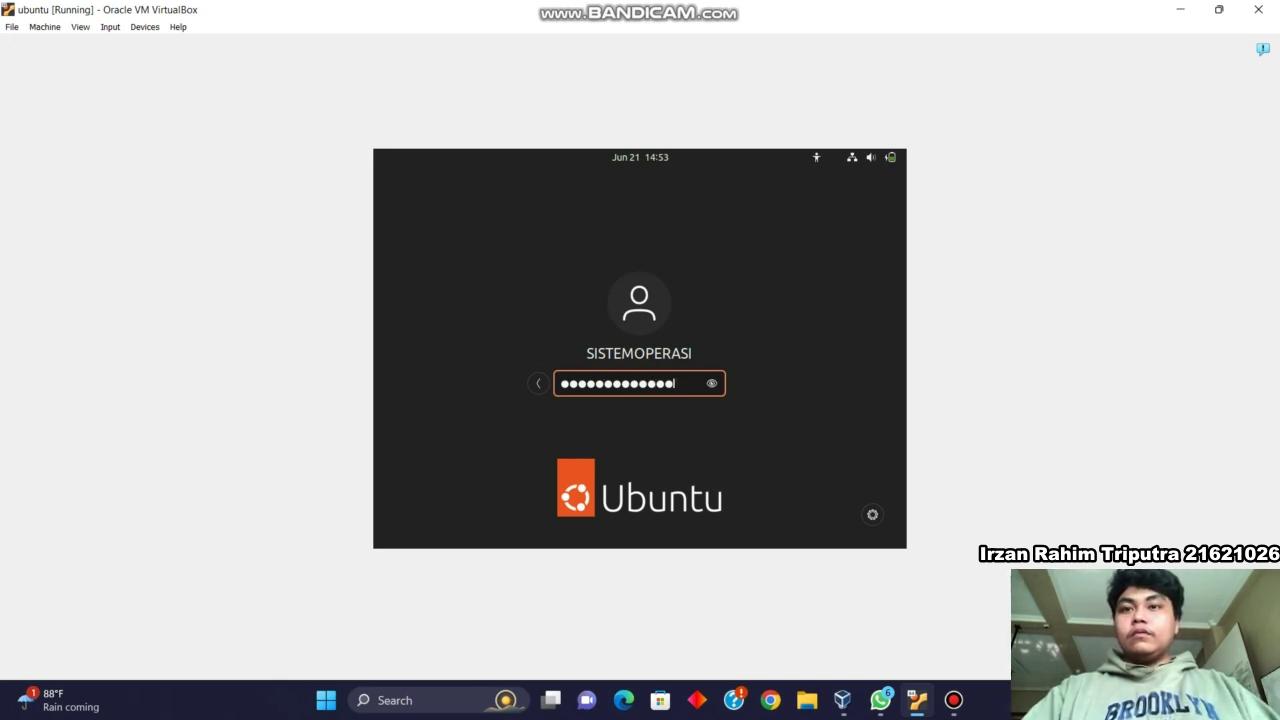
key(Return)
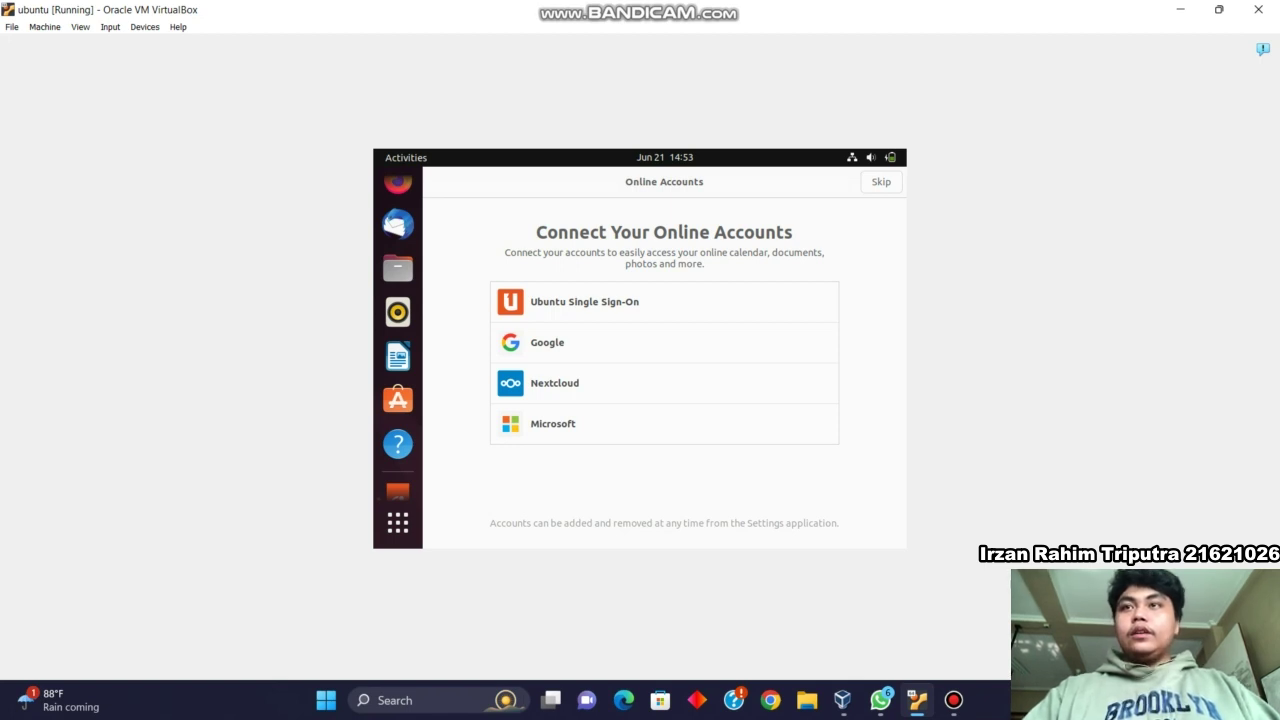
Skip Online Accounts, continue past Ubuntu Pro, system info sharing and privacy pages, then finish.
click(881, 182)
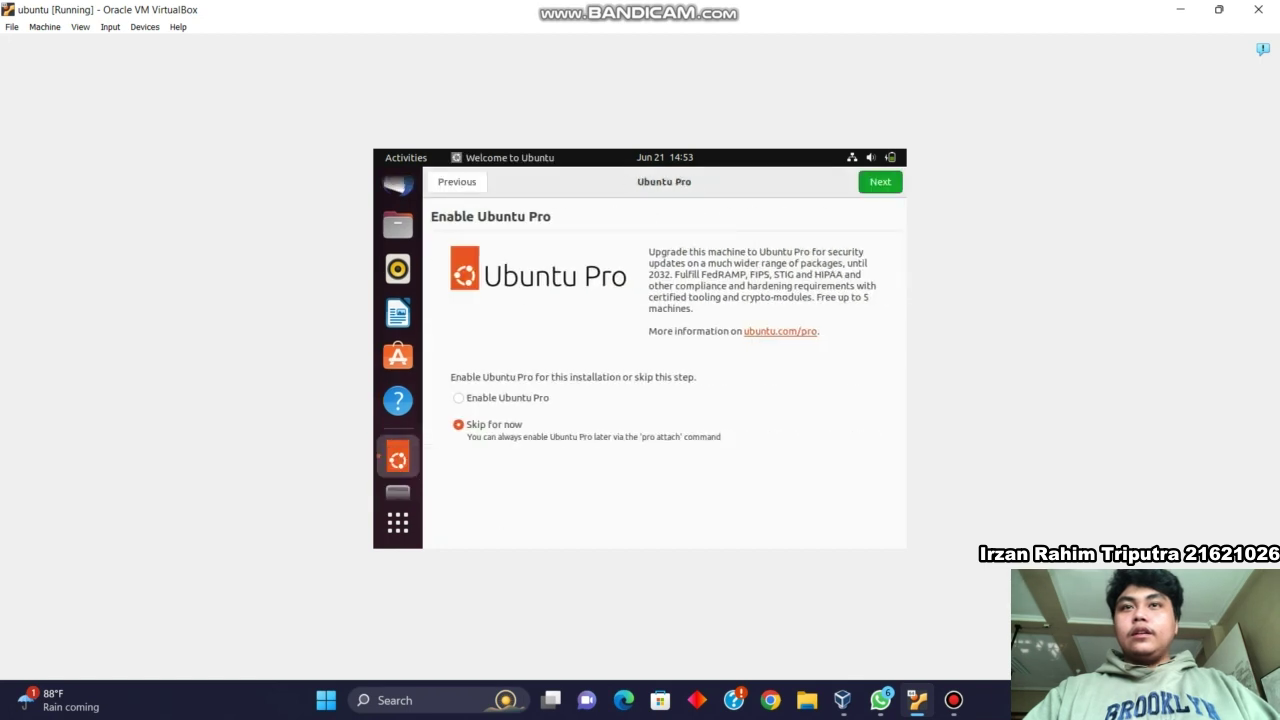
click(880, 182)
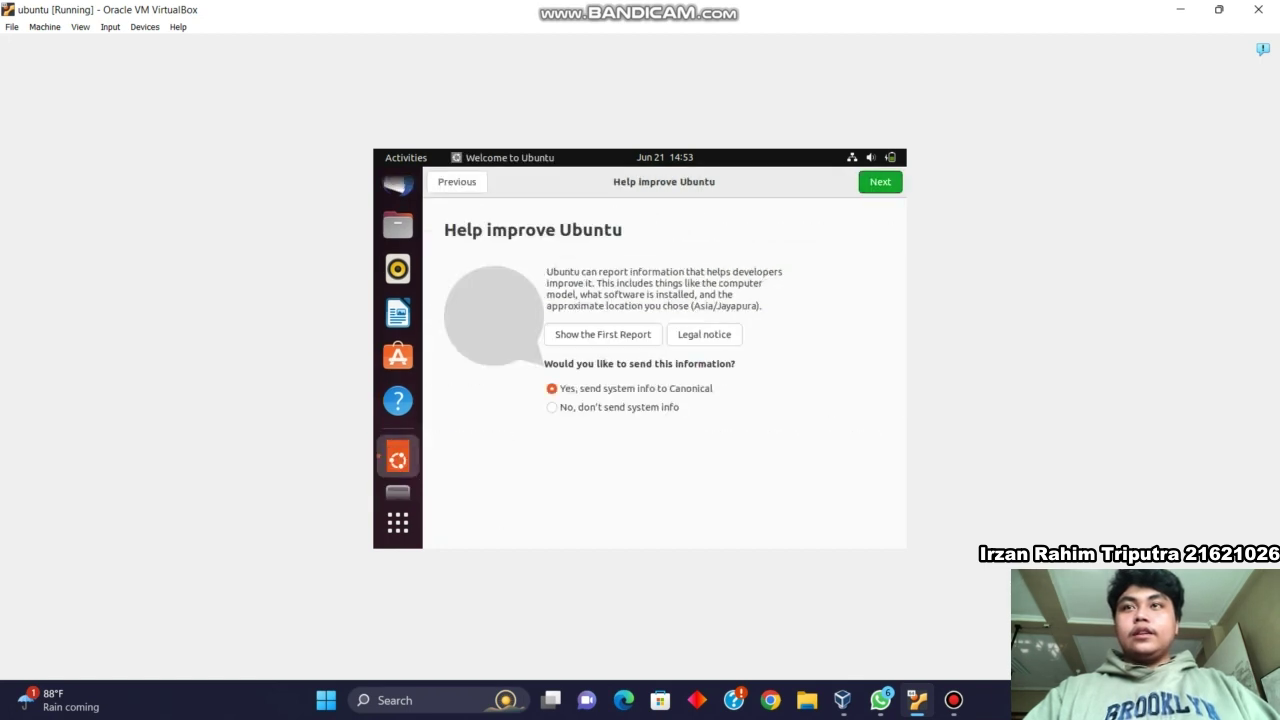
click(880, 182)
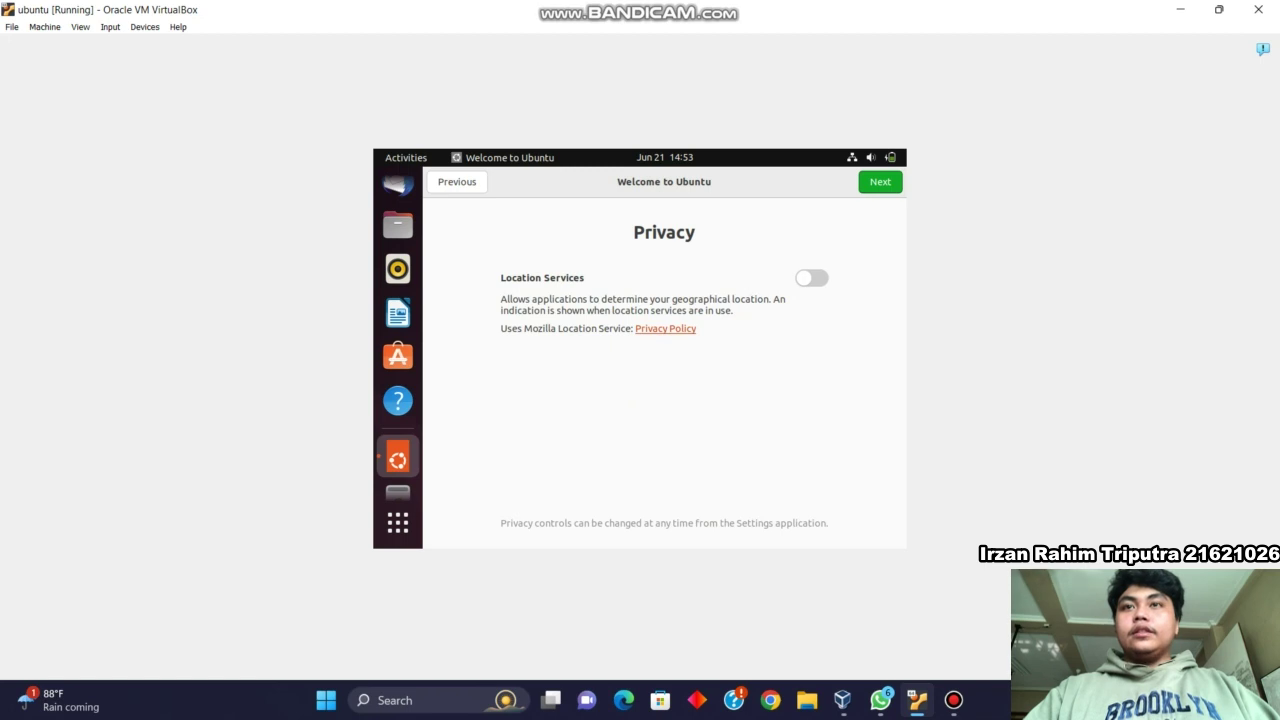
click(880, 182)
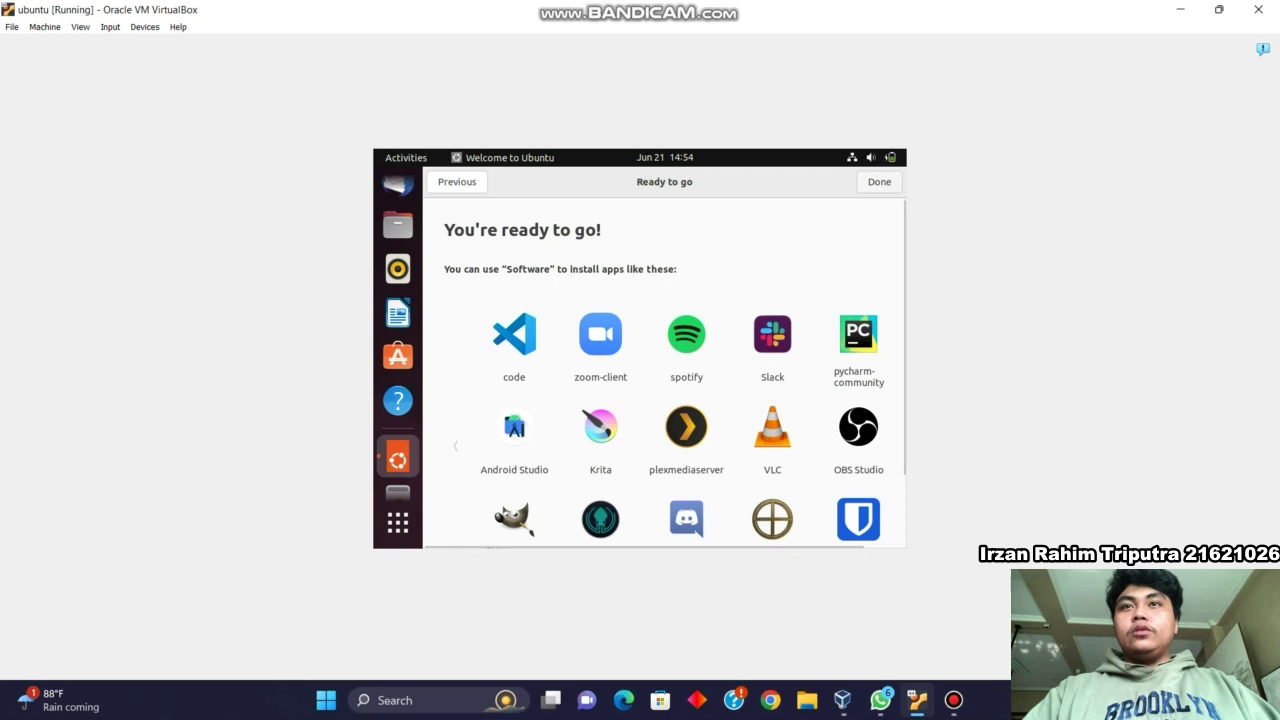
click(879, 182)
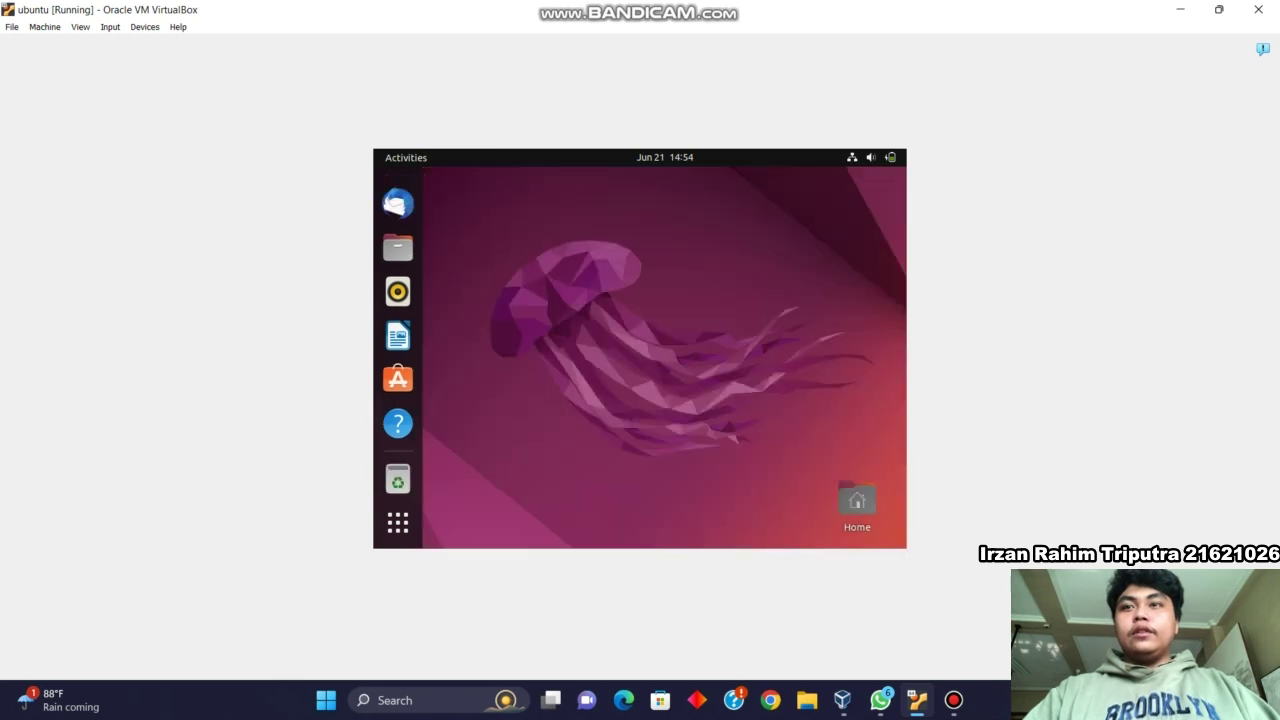